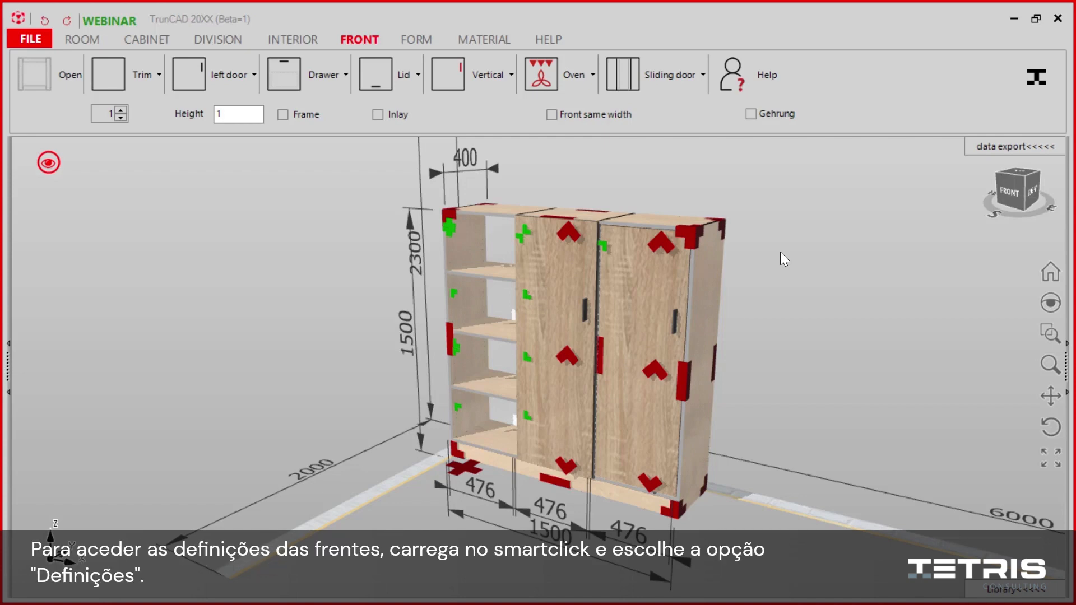
Step: Open the front properties of the right-hand door, set In-/onlay front to 1 (Onlay) and save
left_click(652, 372)
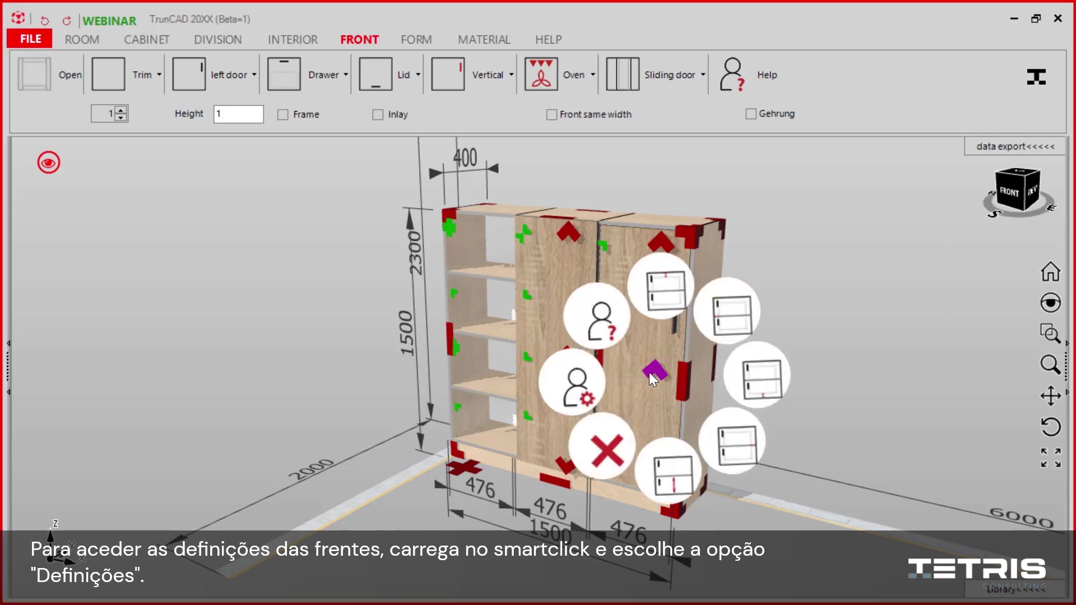
left_click(565, 387)
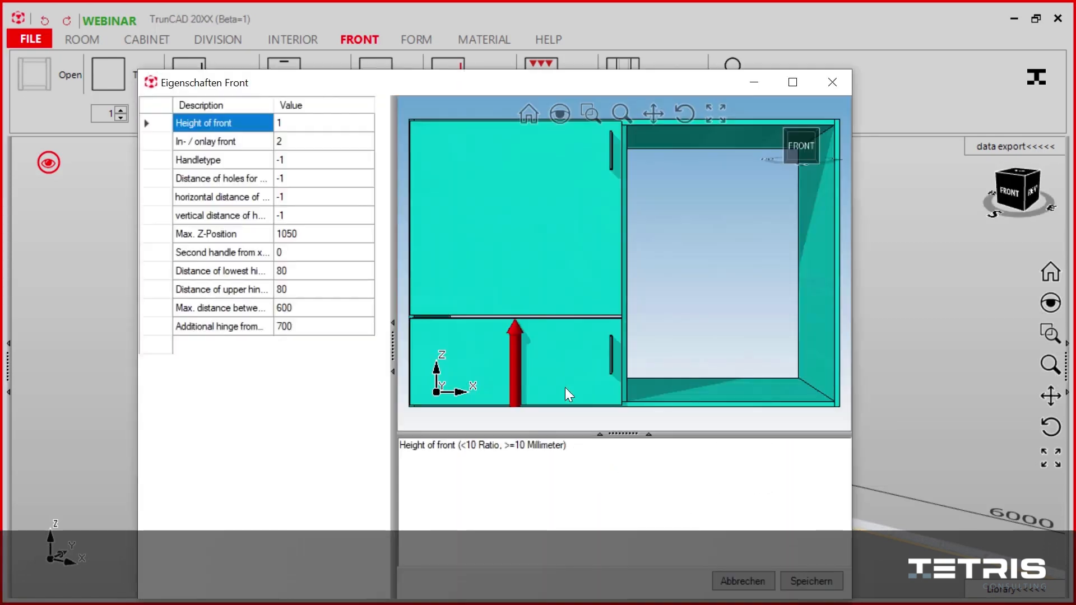
left_click_drag(527, 89, 500, 42)
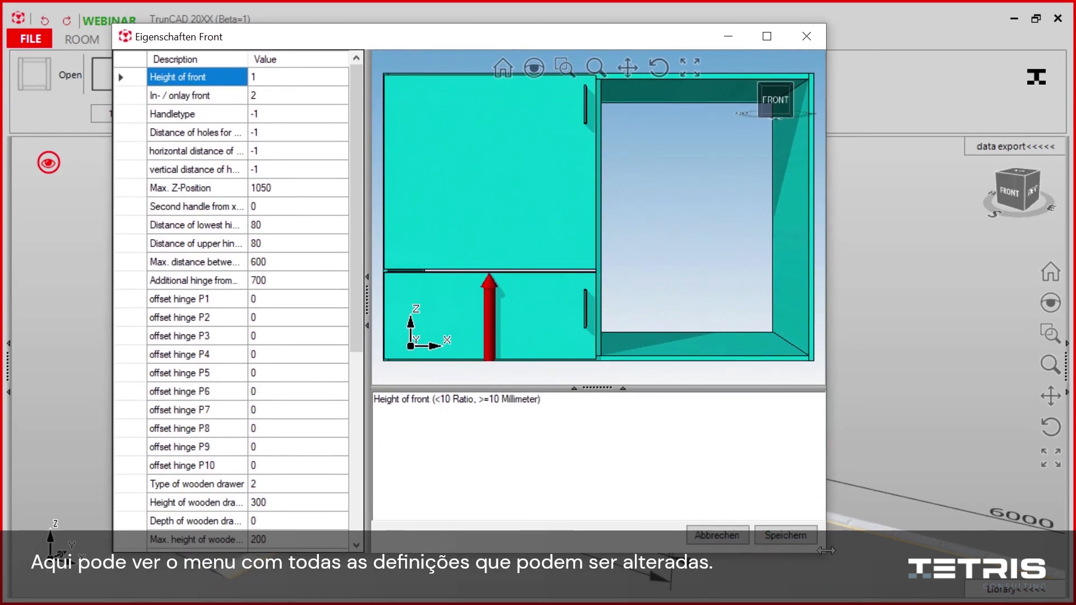
left_click_drag(827, 537, 935, 537)
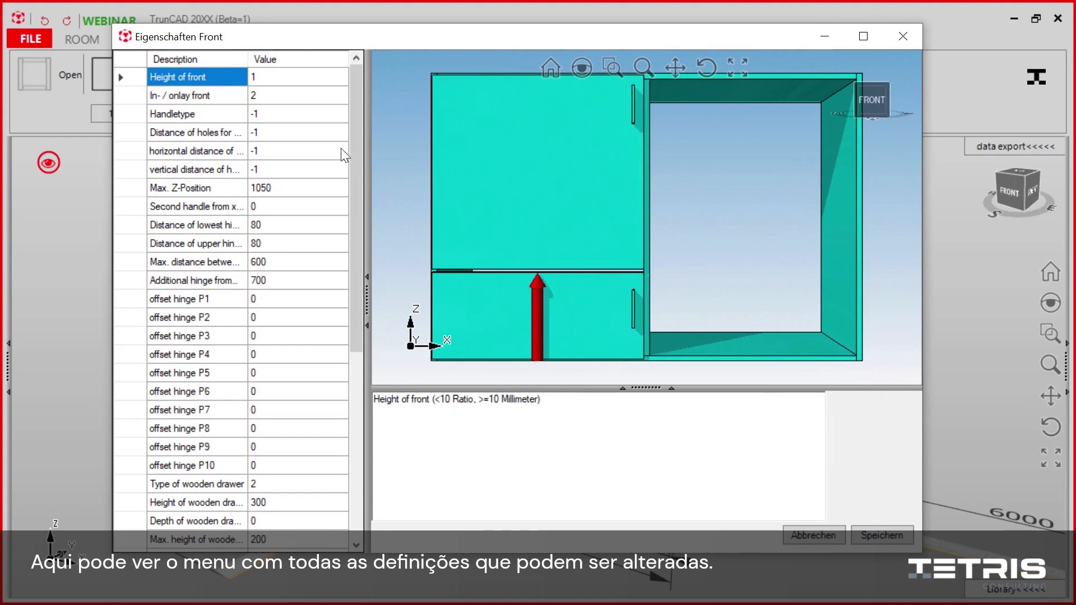
left_click(302, 77)
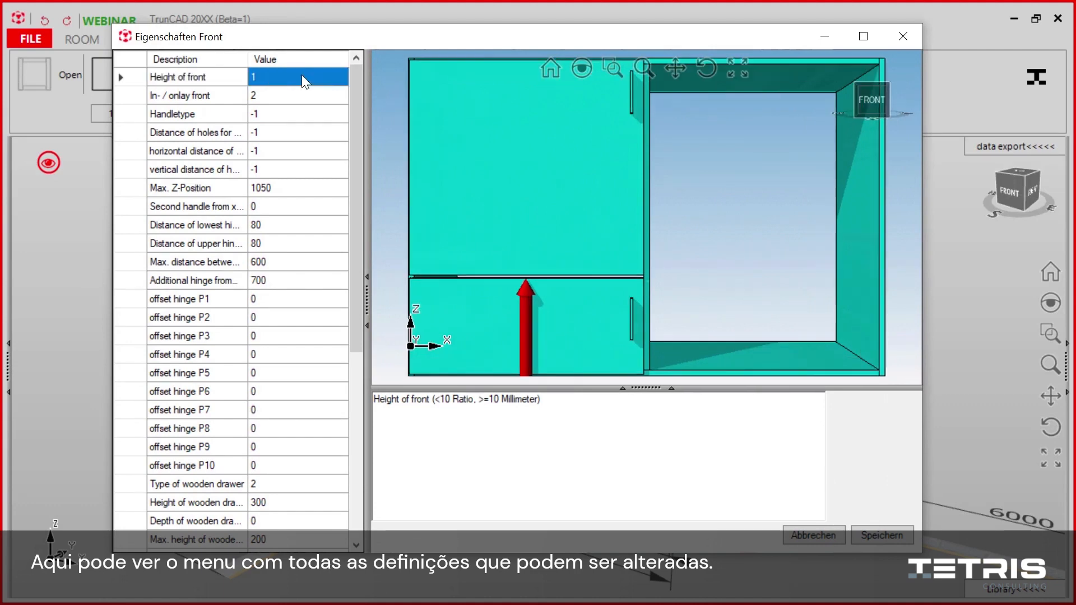
key("Down")
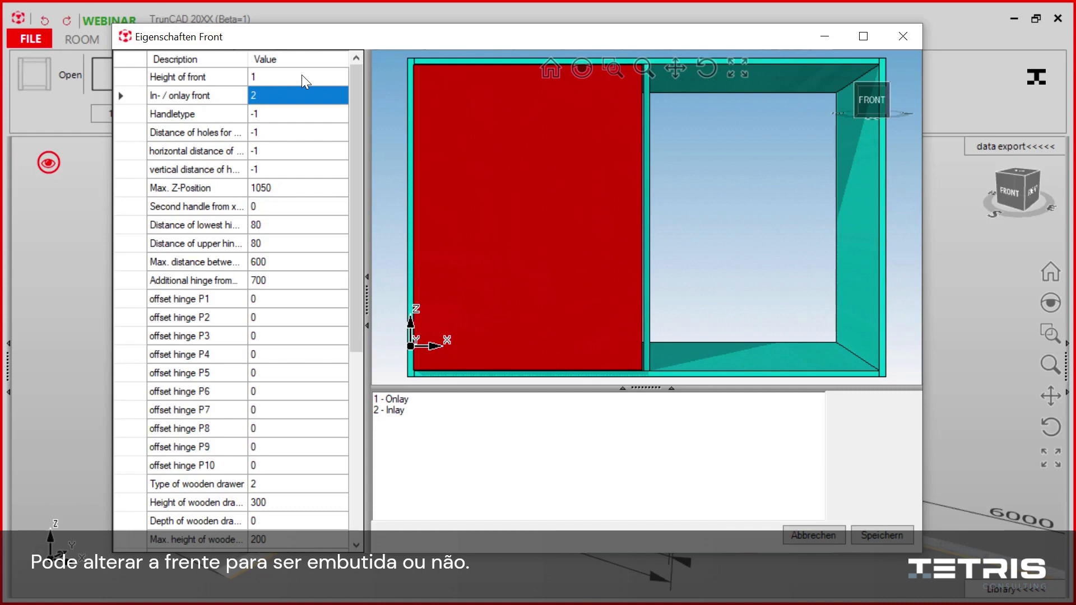
type("1")
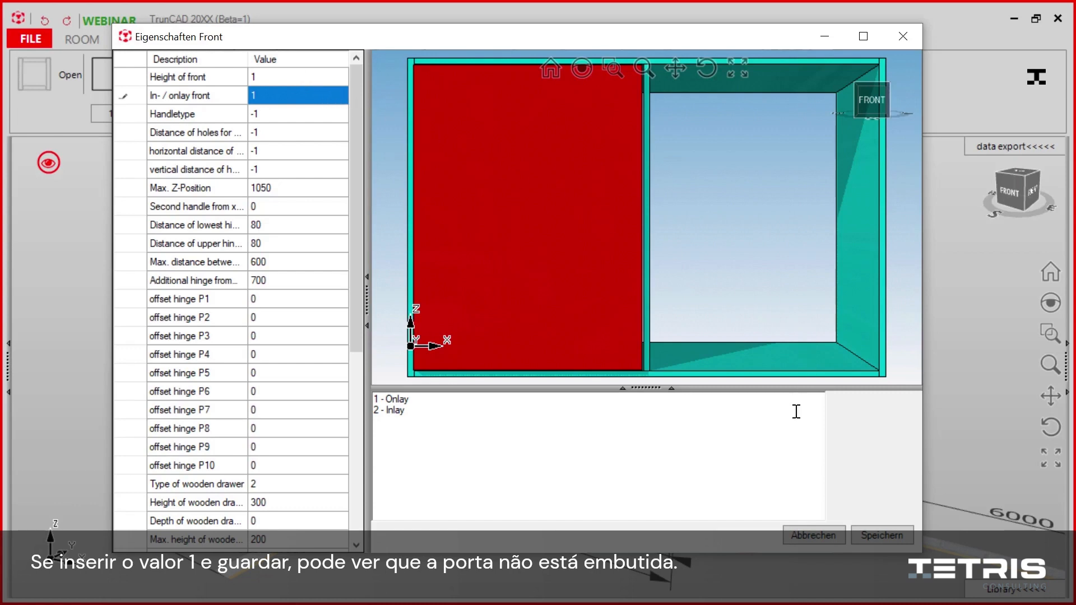
left_click(879, 534)
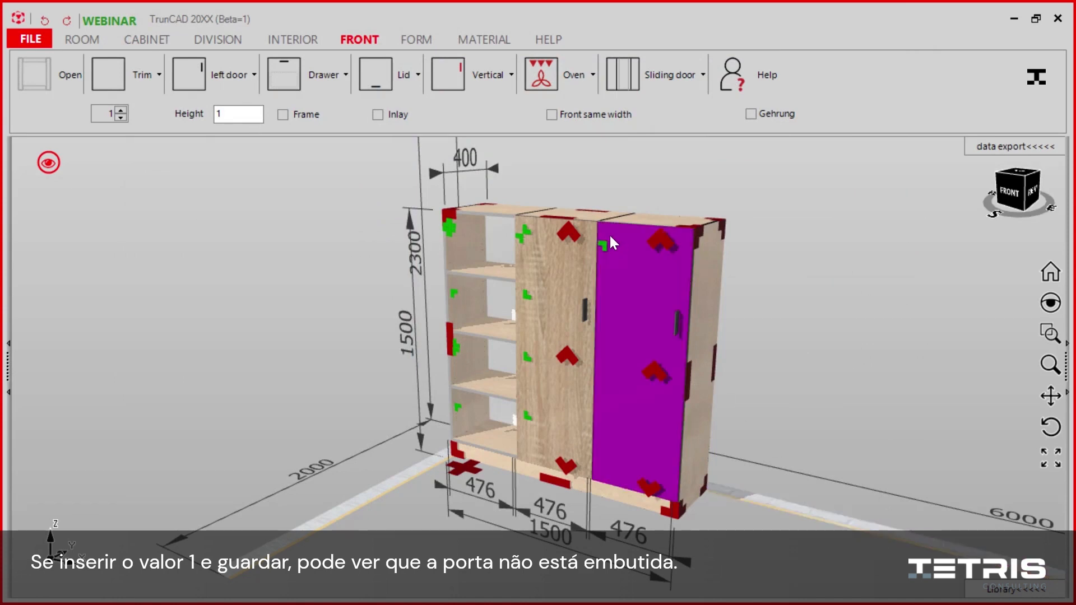
scroll(728, 241, "up", 1)
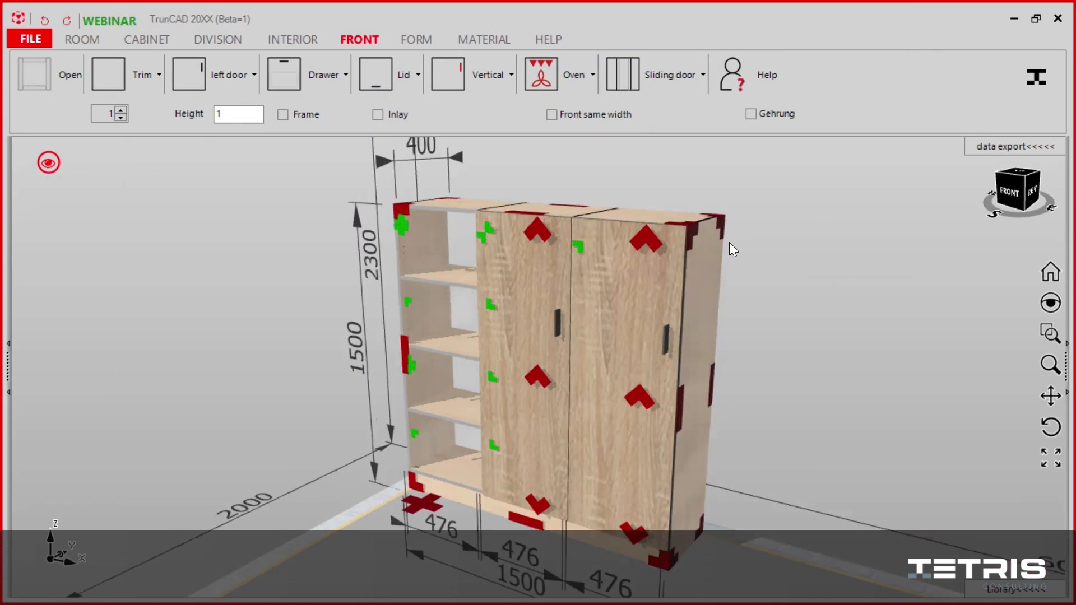
Step: Reopen the right-hand door's properties and review its handle settings, from handle type and hole distances to maximum Z-position
left_click(636, 400)
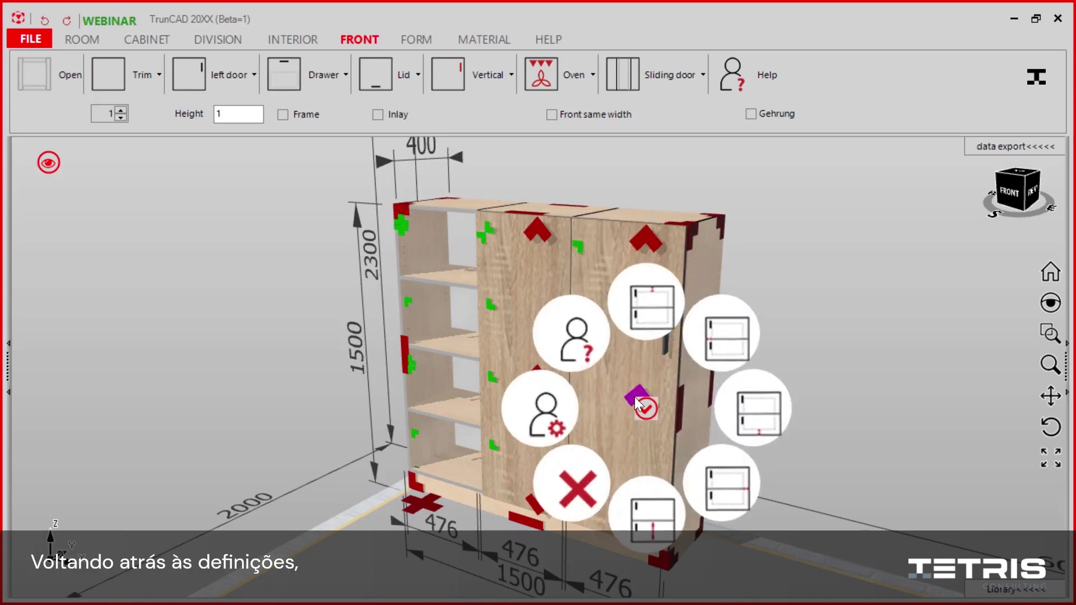
left_click(547, 411)
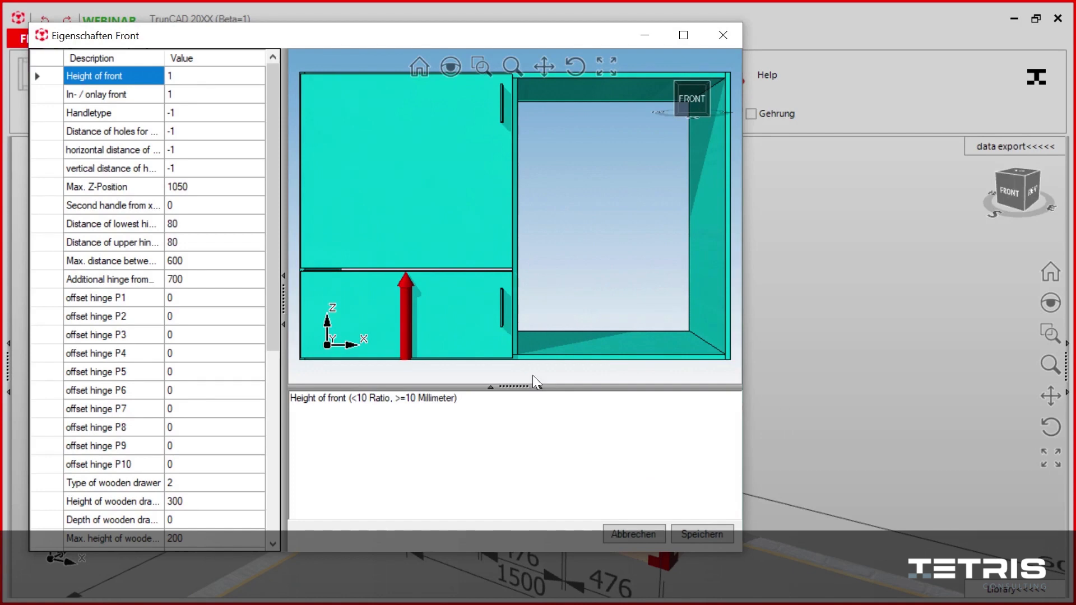
left_click(231, 114)
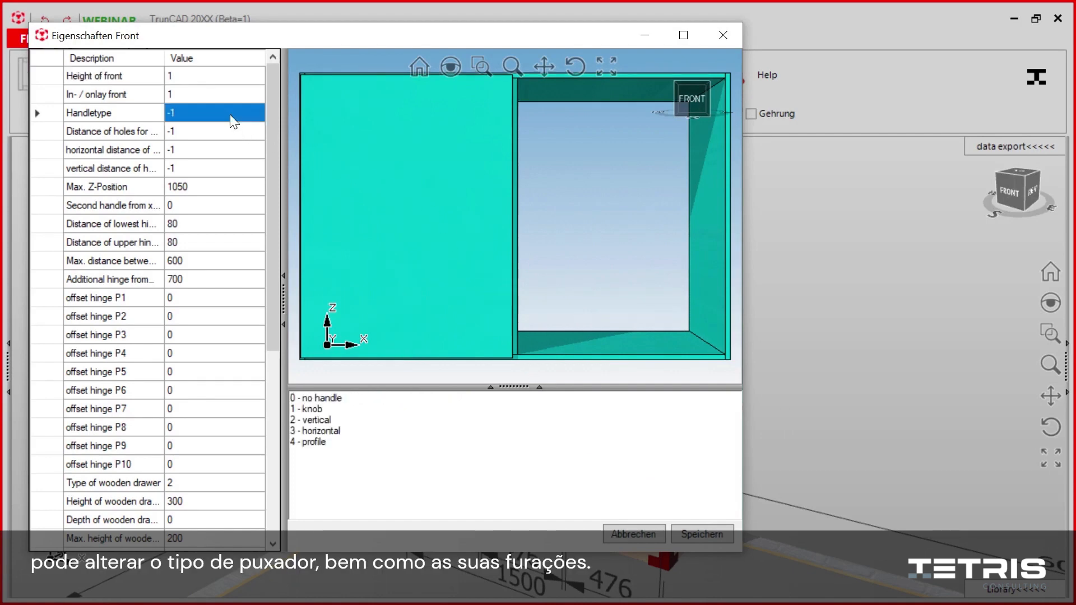
key("Down")
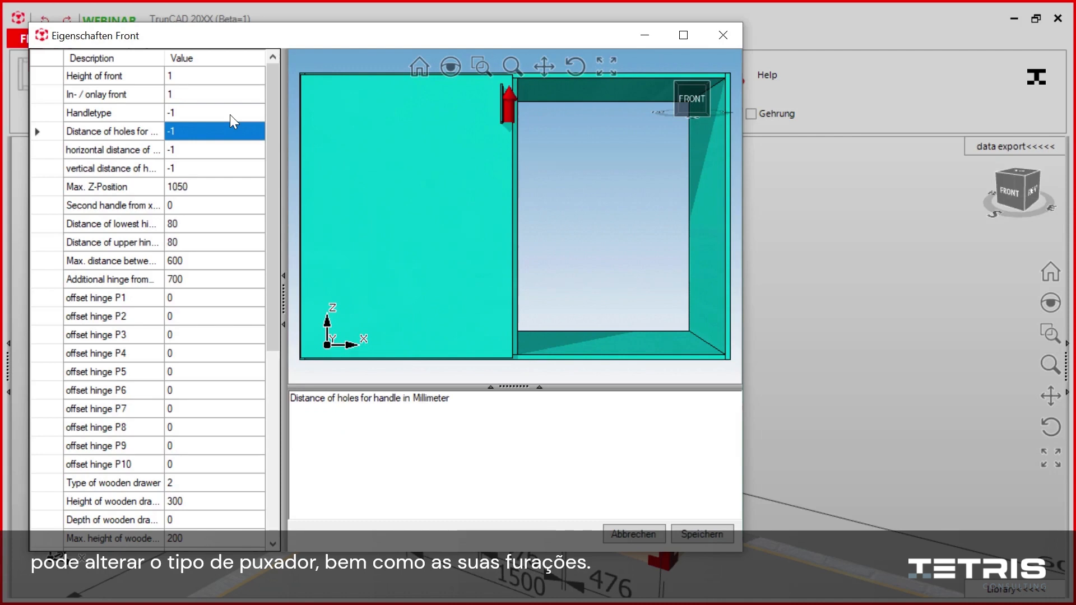
key("Down")
key("Down")
key("Down")
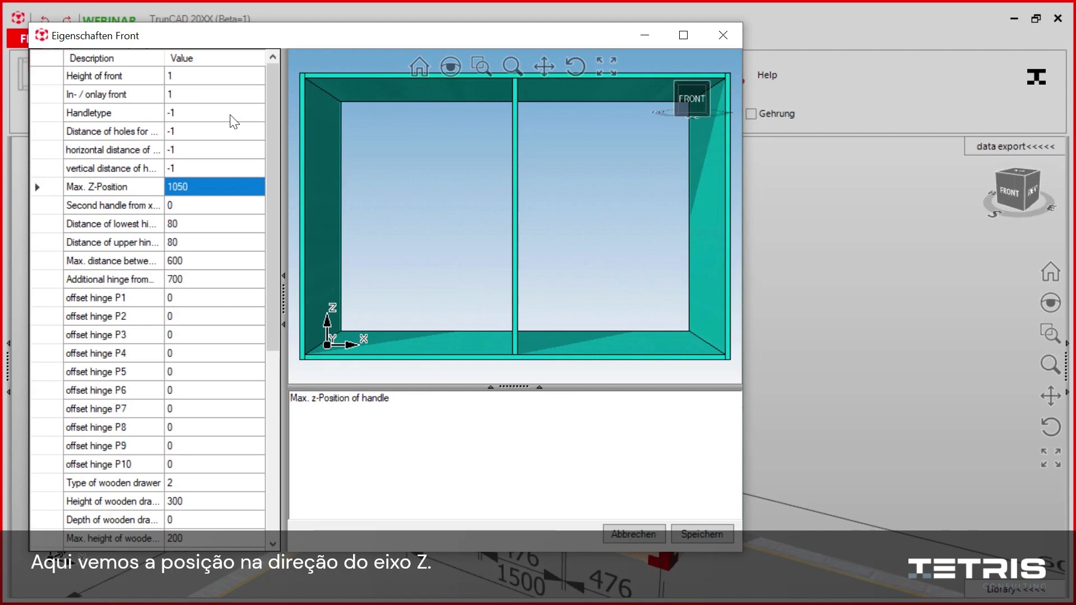
Step: Widen the description column and review the hinge settings: lowest, upper, maximum distance between hinges, additional hinge and offset P1
key("Down")
key("Down")
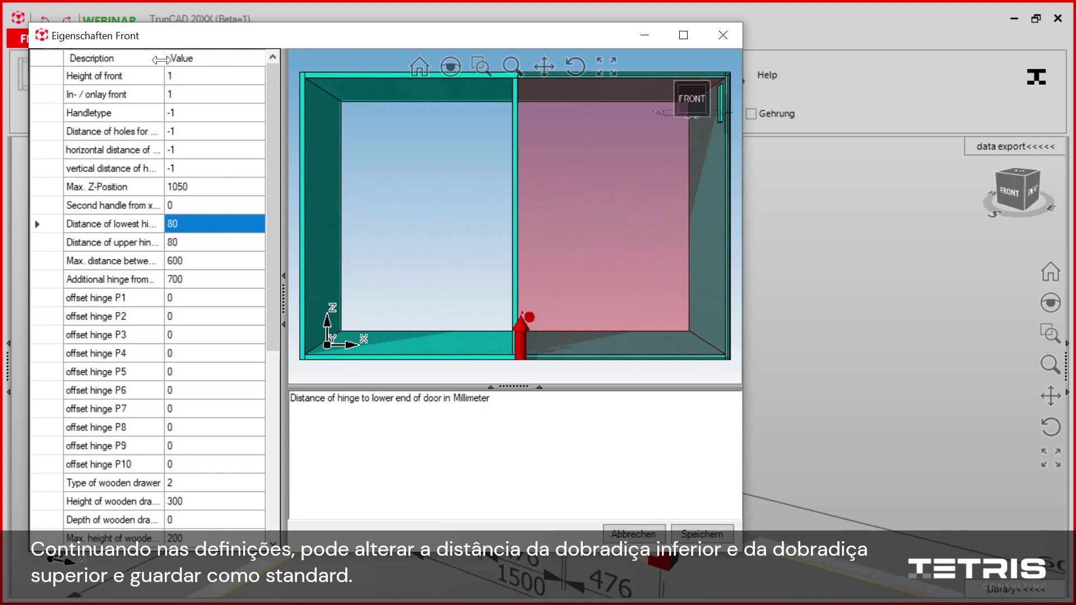
left_click_drag(165, 58, 191, 58)
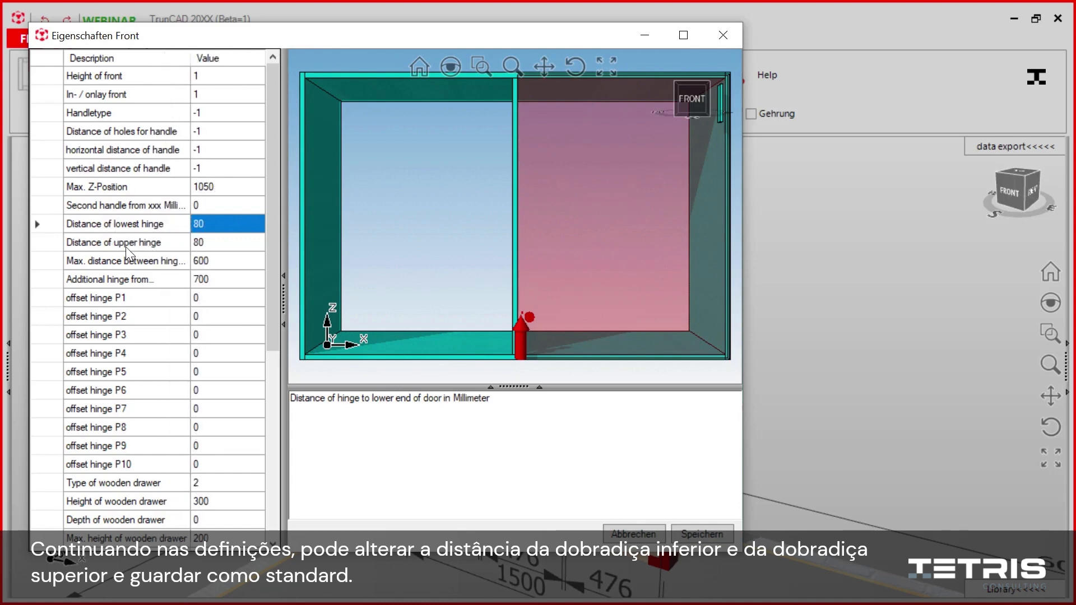
left_click(215, 245)
left_click(219, 223)
left_click(220, 236)
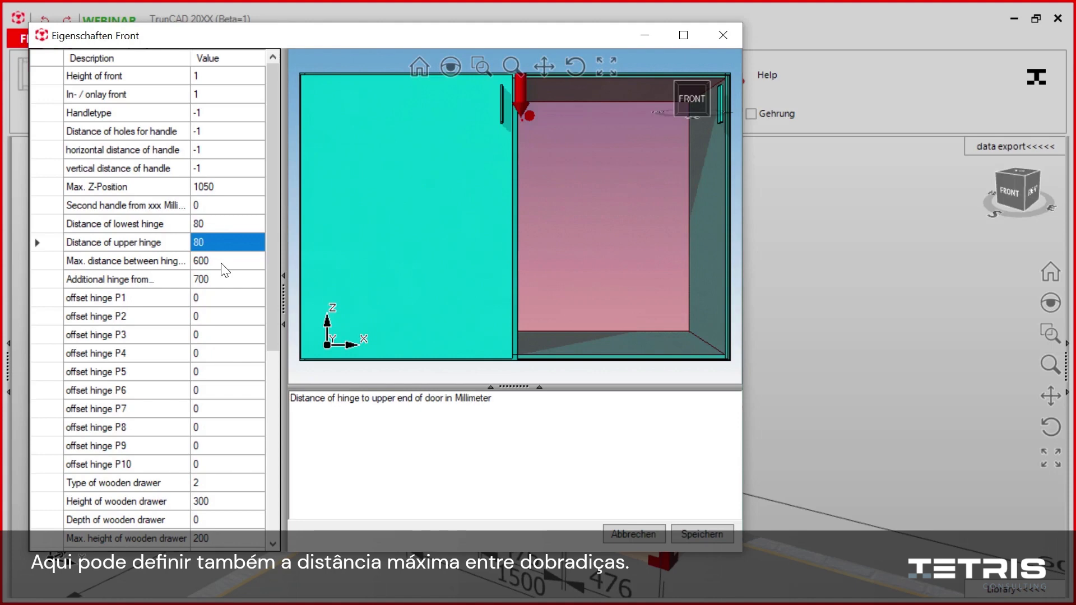
left_click(221, 261)
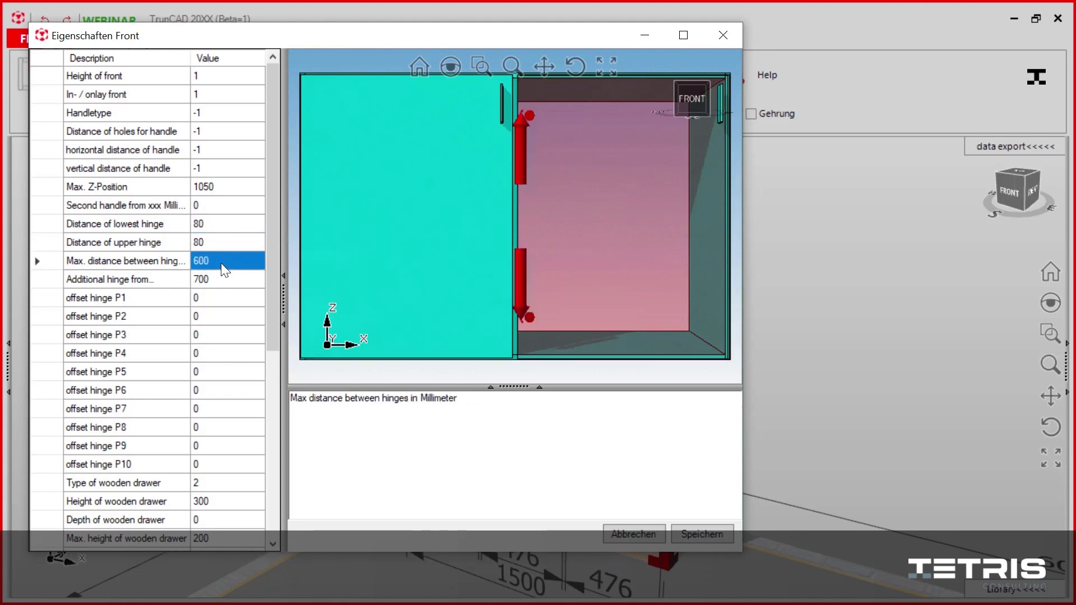
left_click(223, 284)
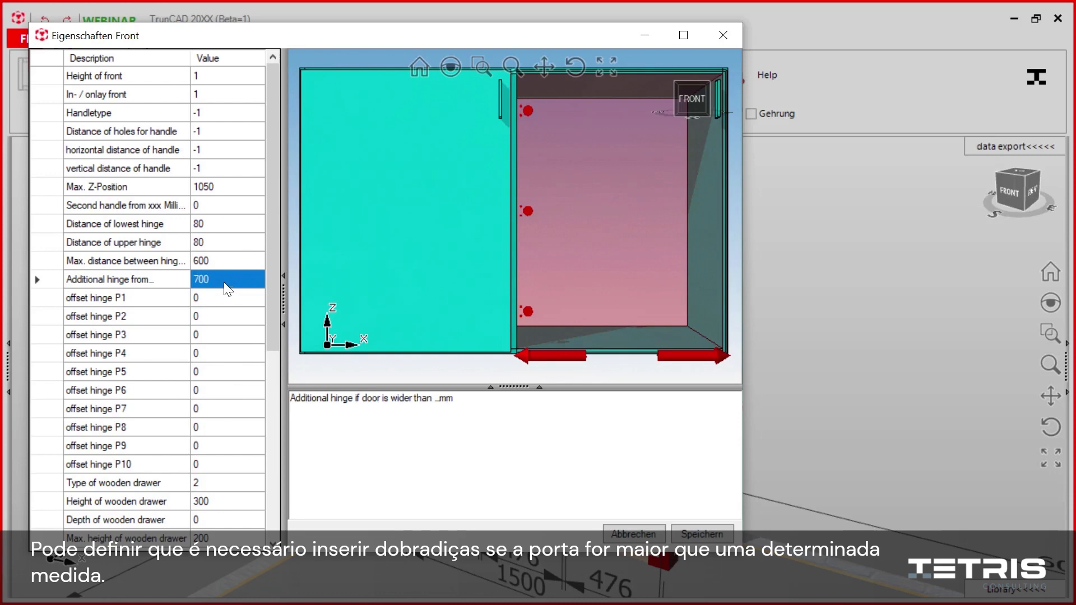
left_click(222, 300)
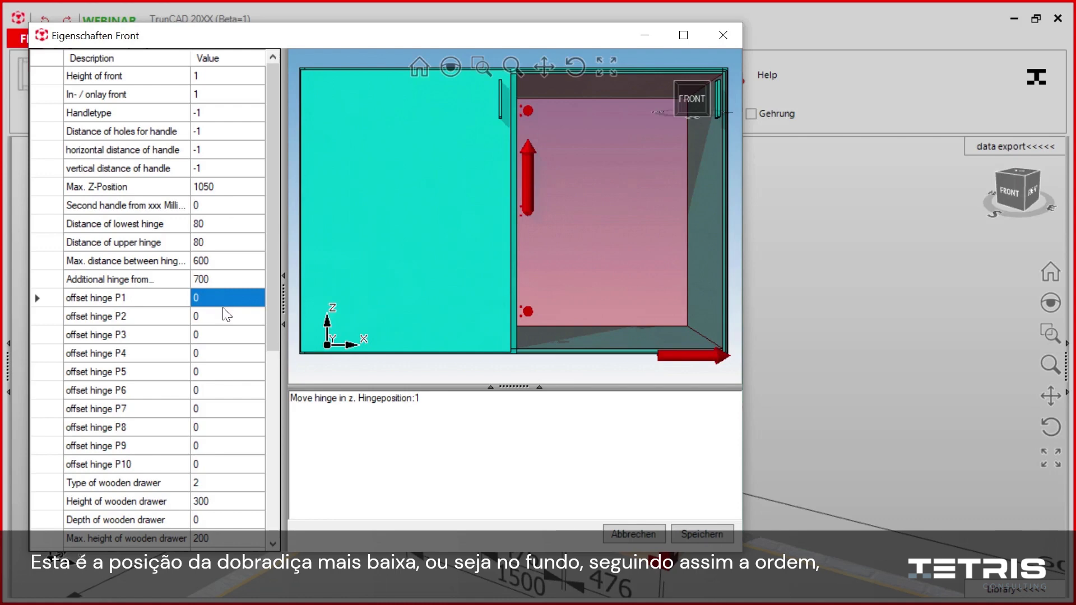
Step: Set offset hinge P2 of the right-hand door to -200 and save the properties
left_click(223, 315)
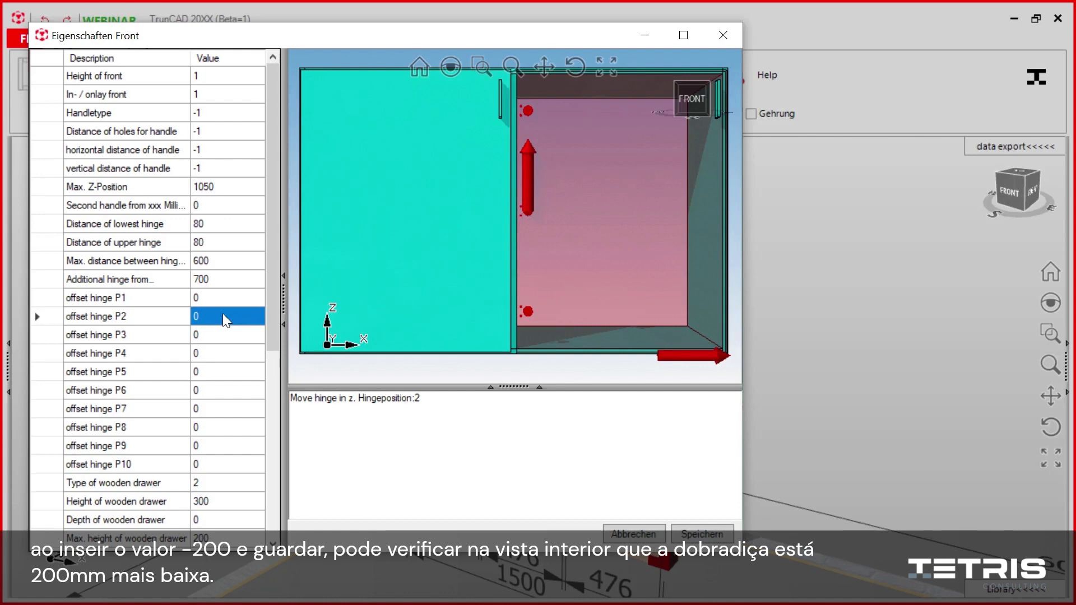
type("-200")
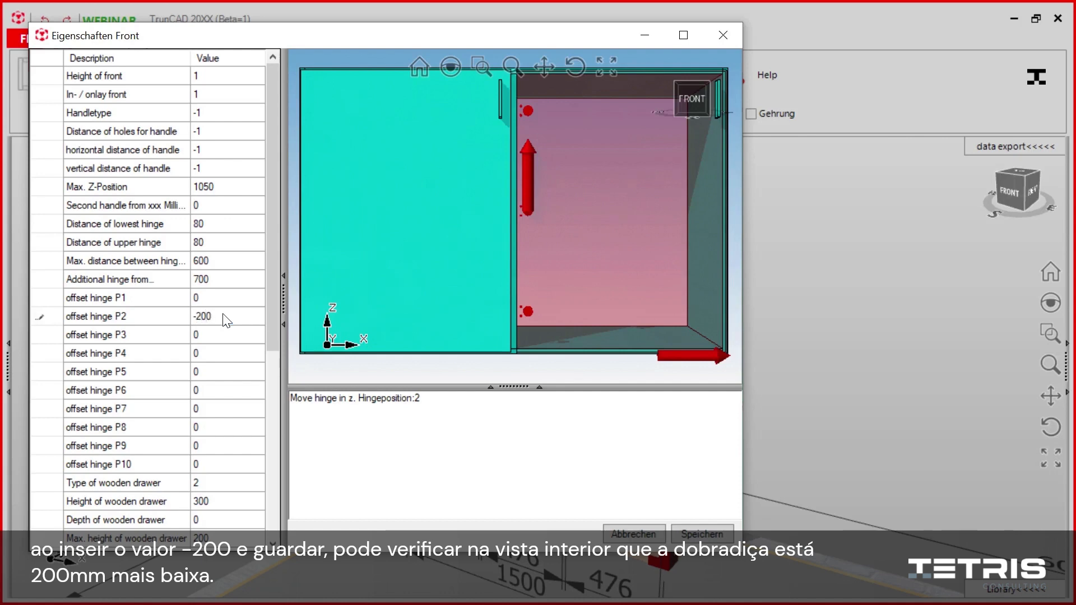
left_click(697, 533)
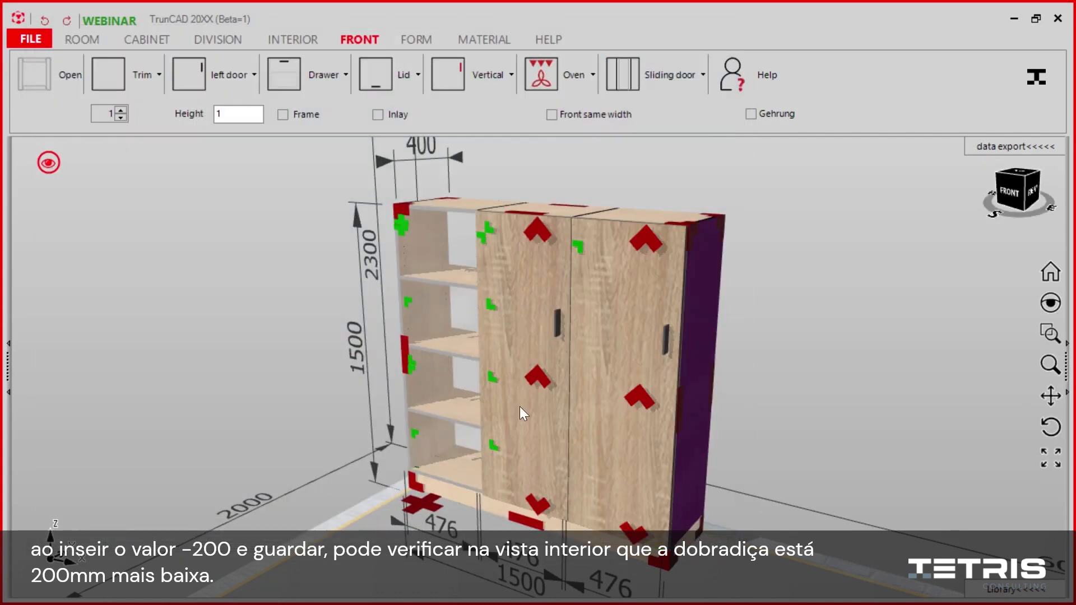
Step: Switch the cabinet to wireframe display and examine the position of the right-hand door's hinges up close
left_click(49, 163)
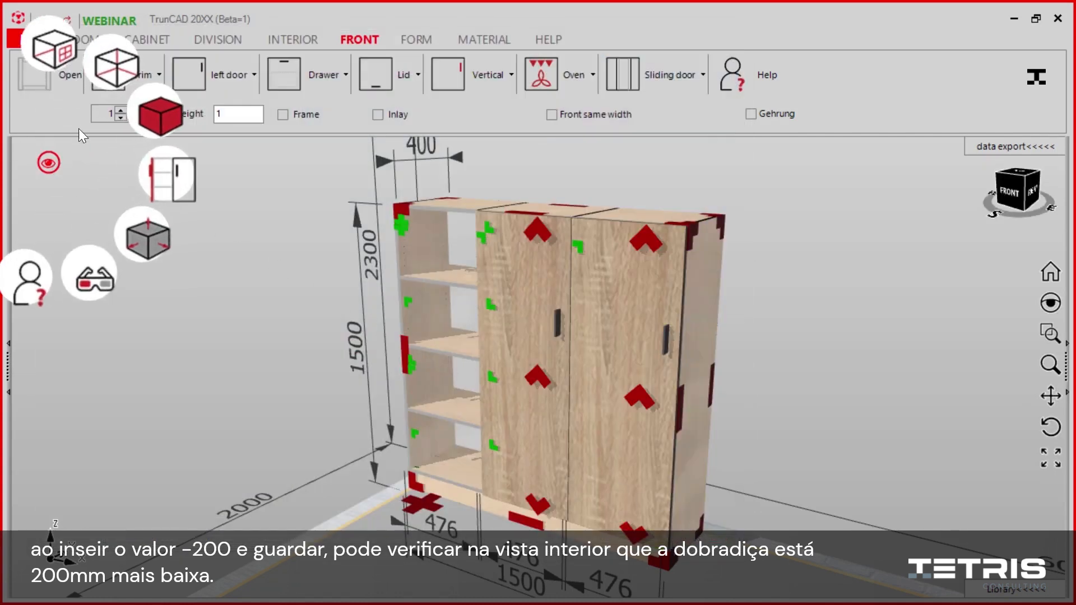
left_click(126, 66)
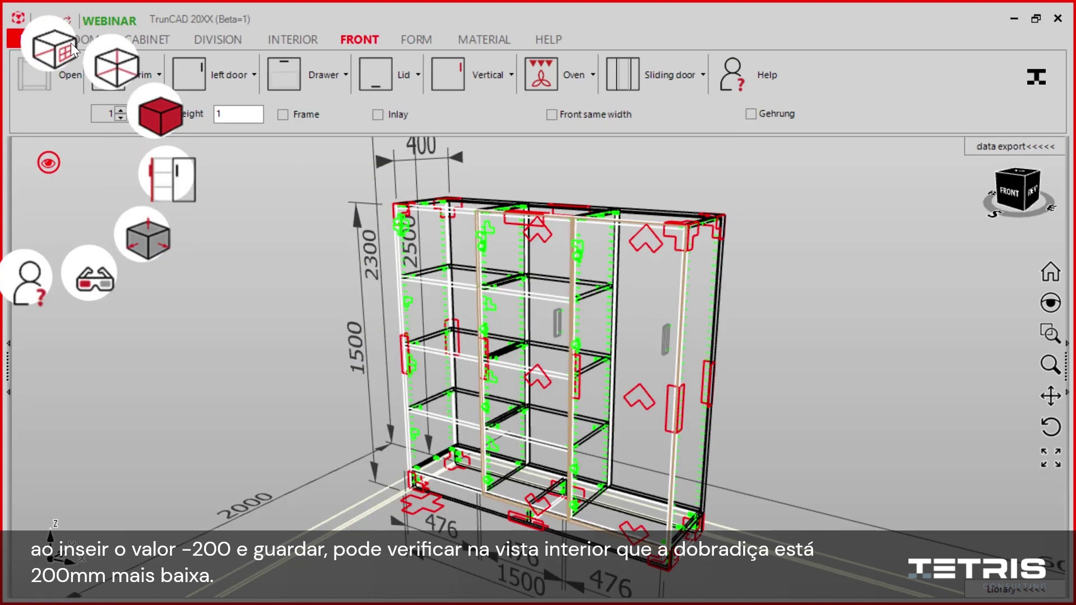
left_click(113, 57)
scroll(582, 474, "up", 5)
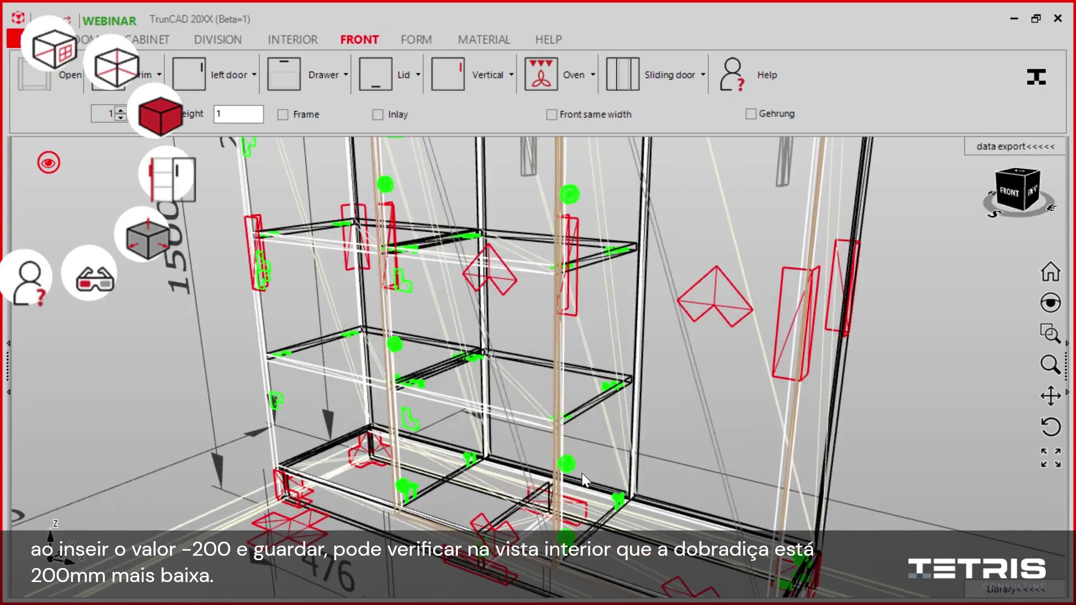
middle_click_drag(608, 474, 615, 463)
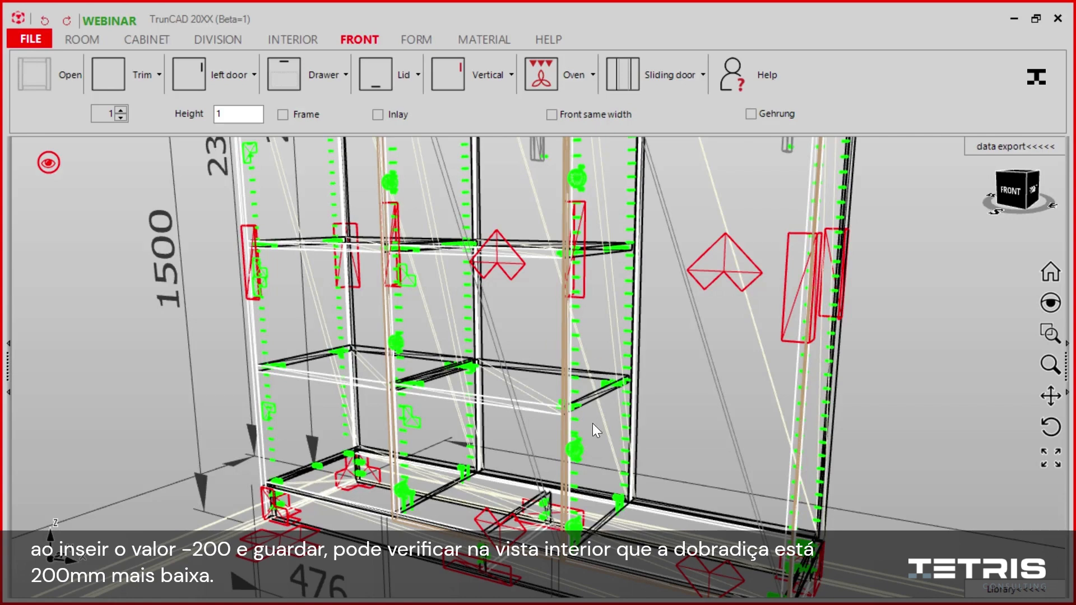
middle_click_drag(543, 343, 685, 298)
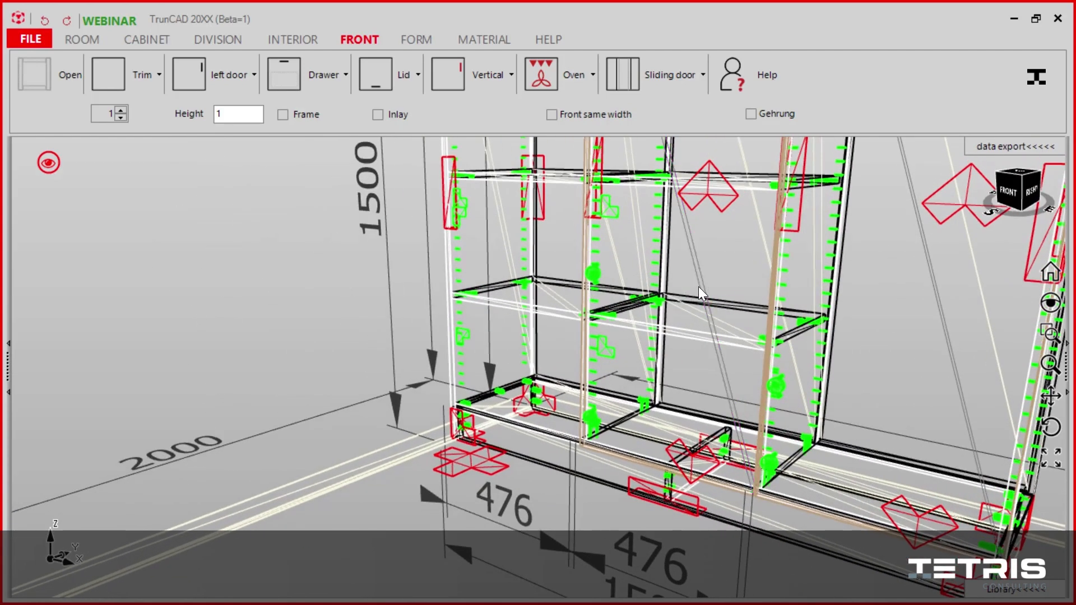
Step: Reset offset hinge P2 to 0 in the right-hand door's properties and save
right_click(934, 194)
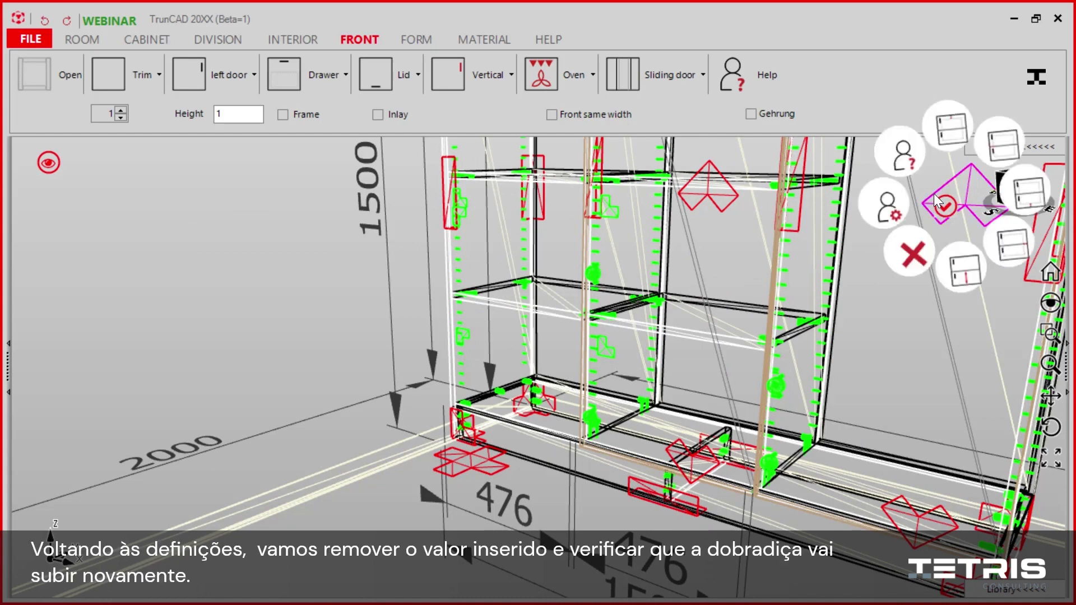
left_click(823, 216)
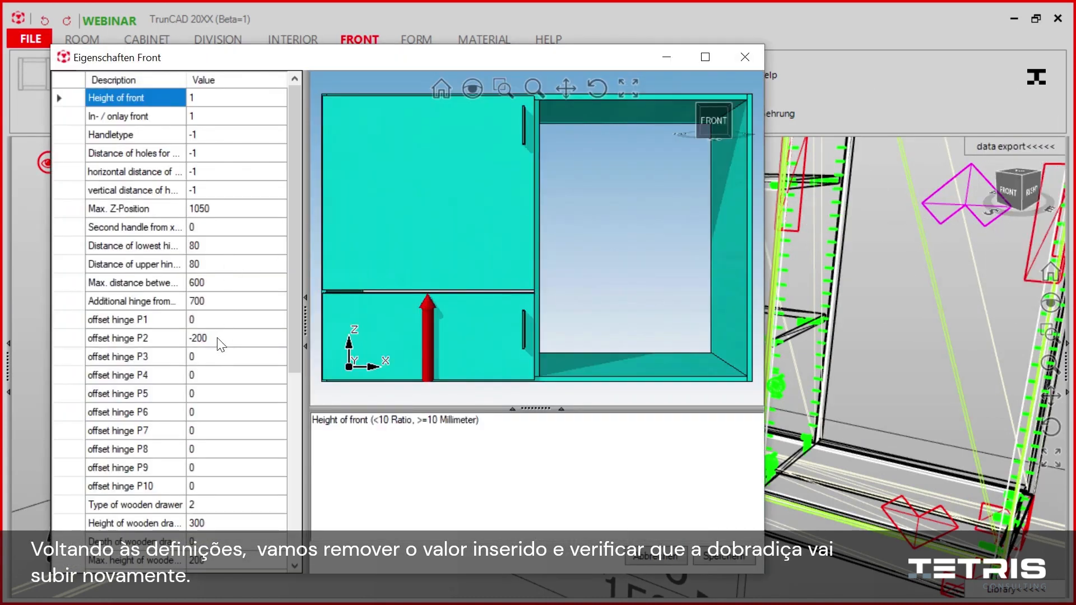
left_click(218, 340)
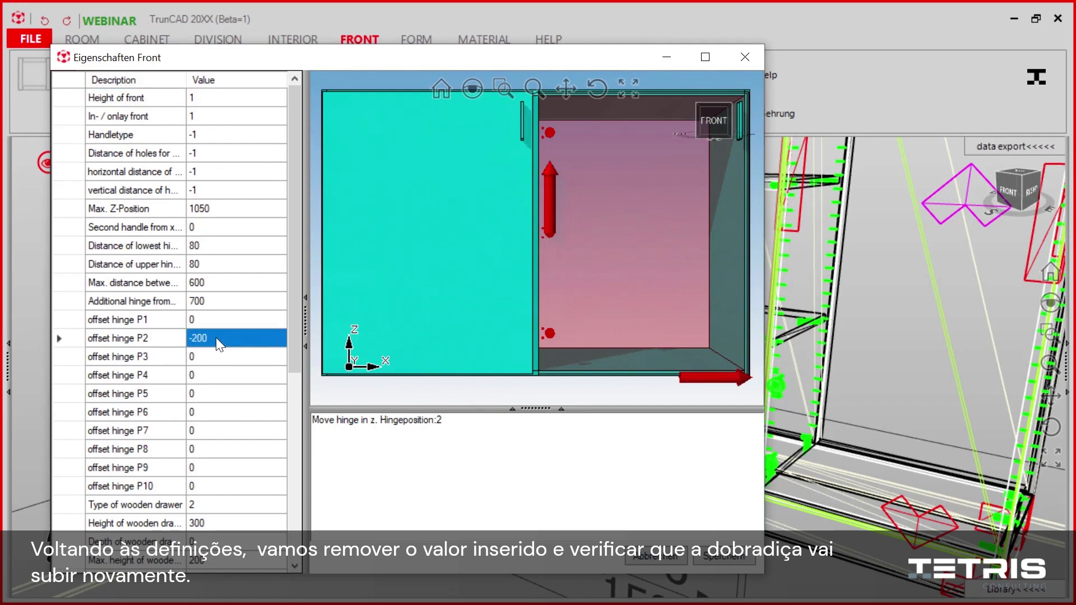
type("0")
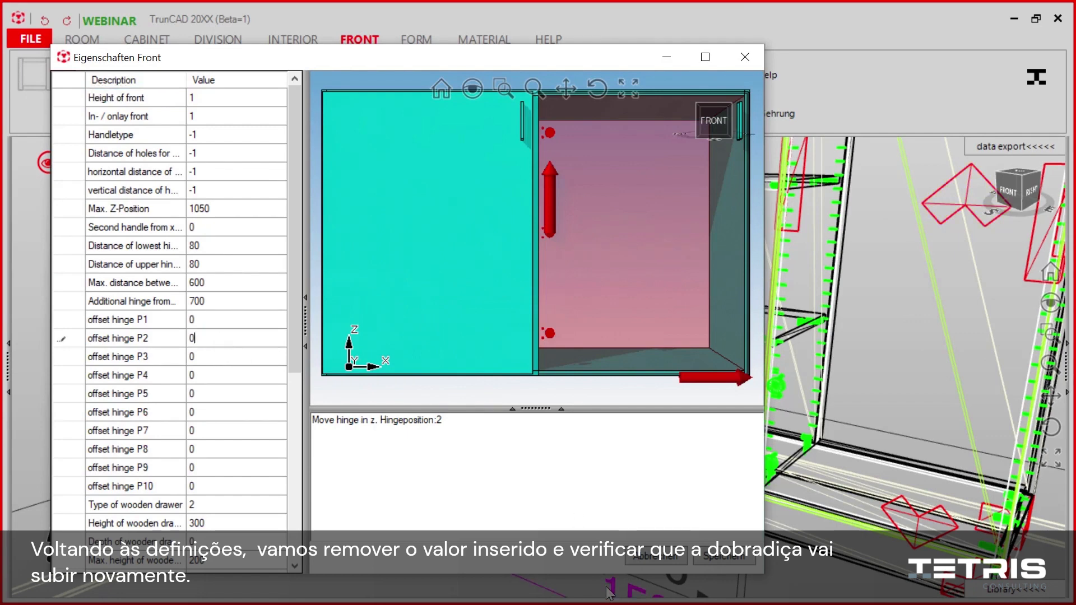
key("Return")
left_click(722, 557)
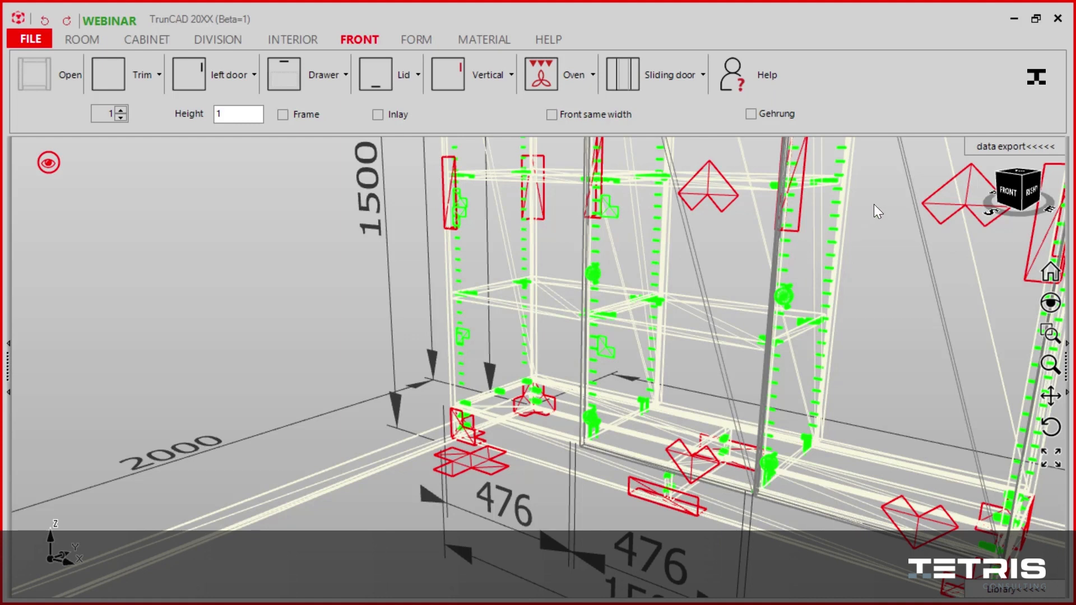
Step: Open the right-hand door's front properties and review the wooden drawer settings: construction type, height, depth, maximum height and drawer box shift
right_click(938, 193)
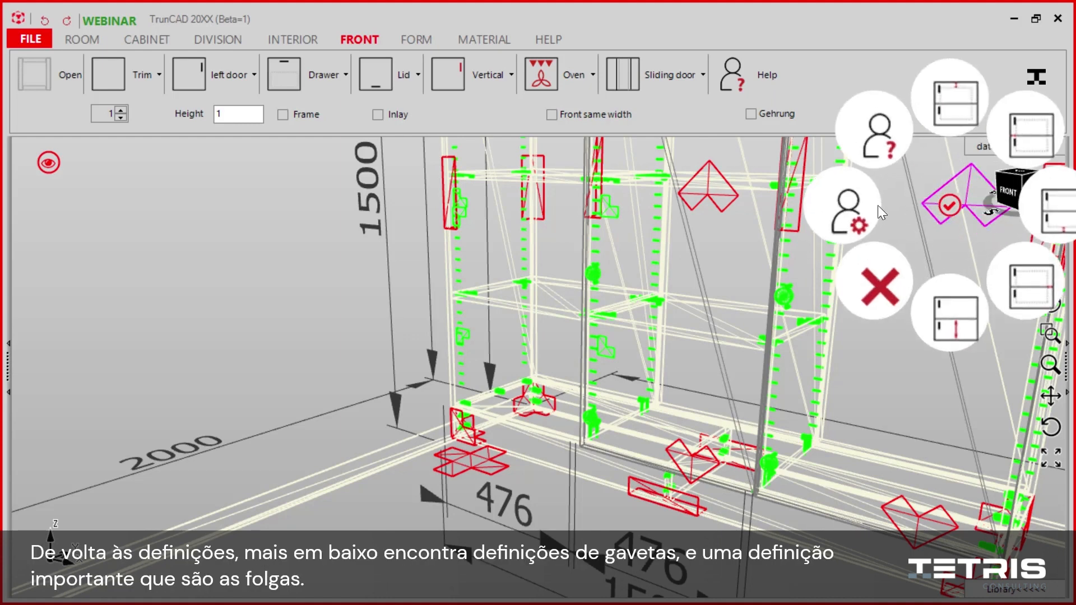
left_click(849, 206)
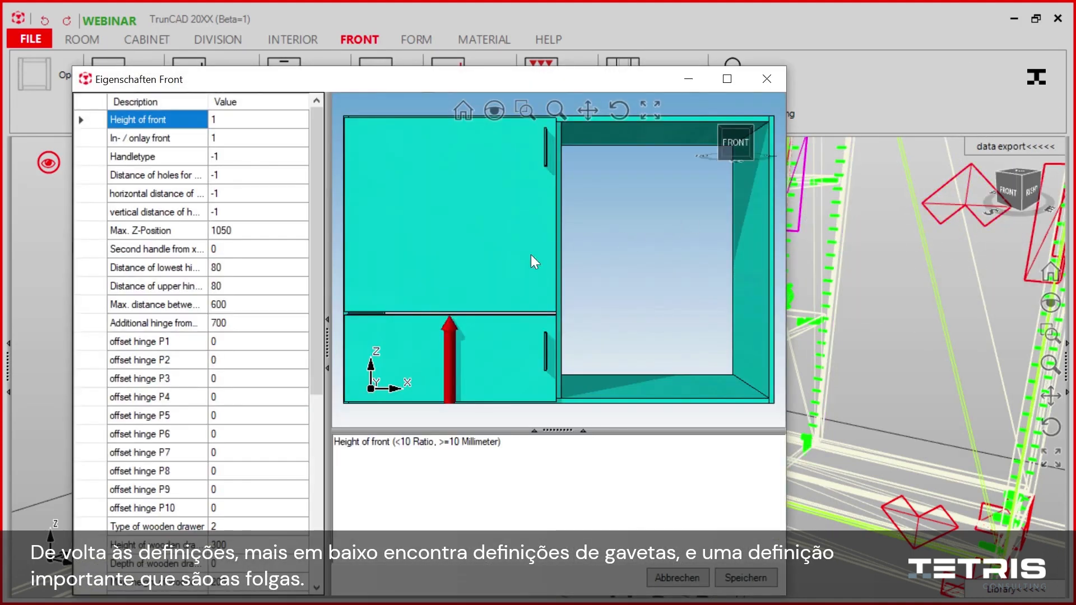
scroll(219, 423, "down", 4)
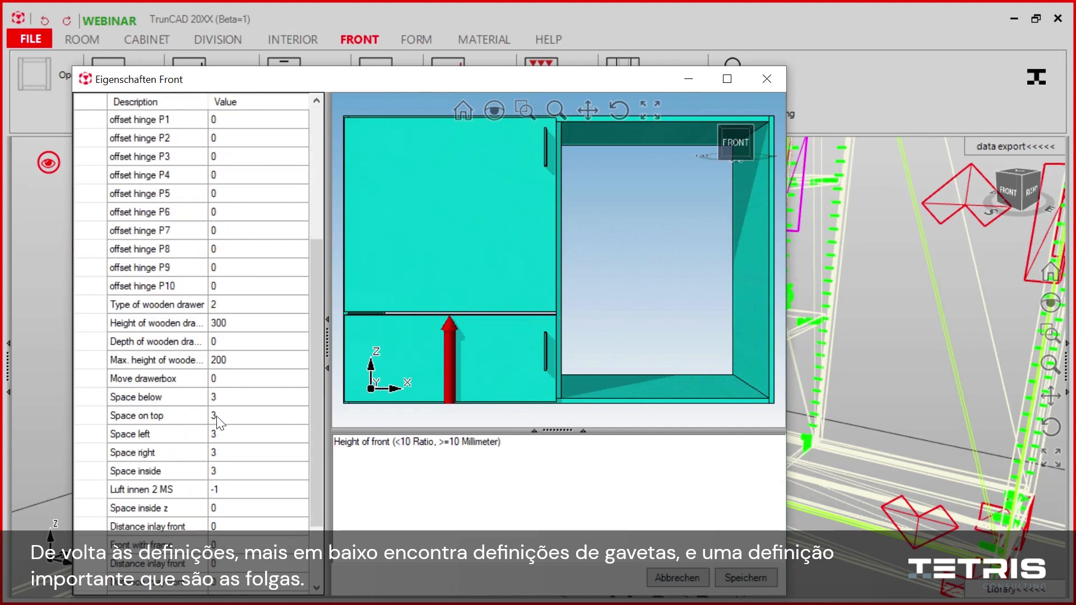
scroll(218, 423, "down", 2)
left_click(253, 214)
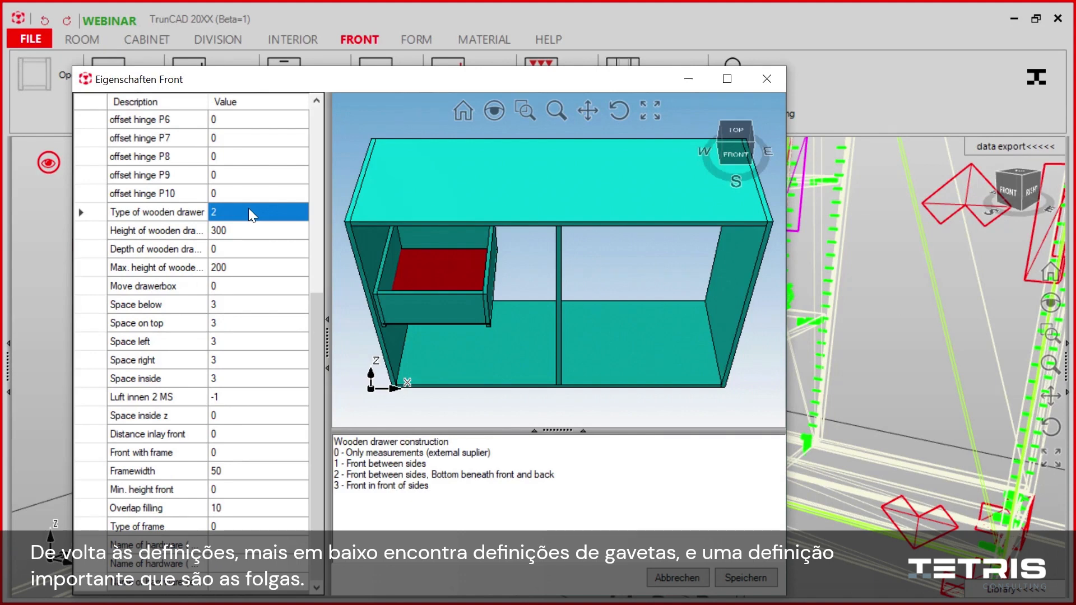
key("Down")
key("Down")
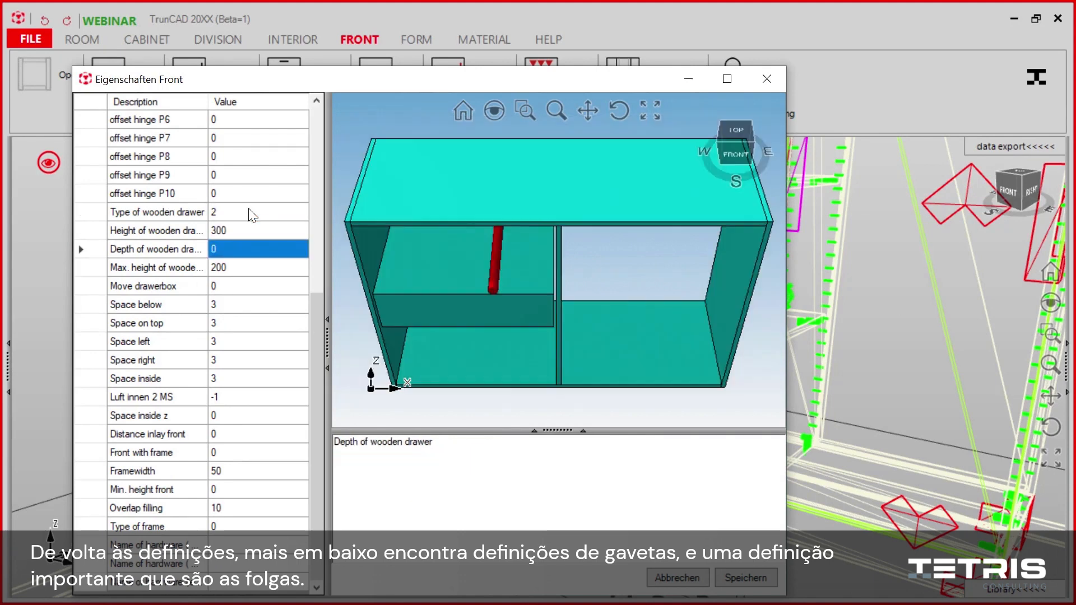
key("Down")
key("Down")
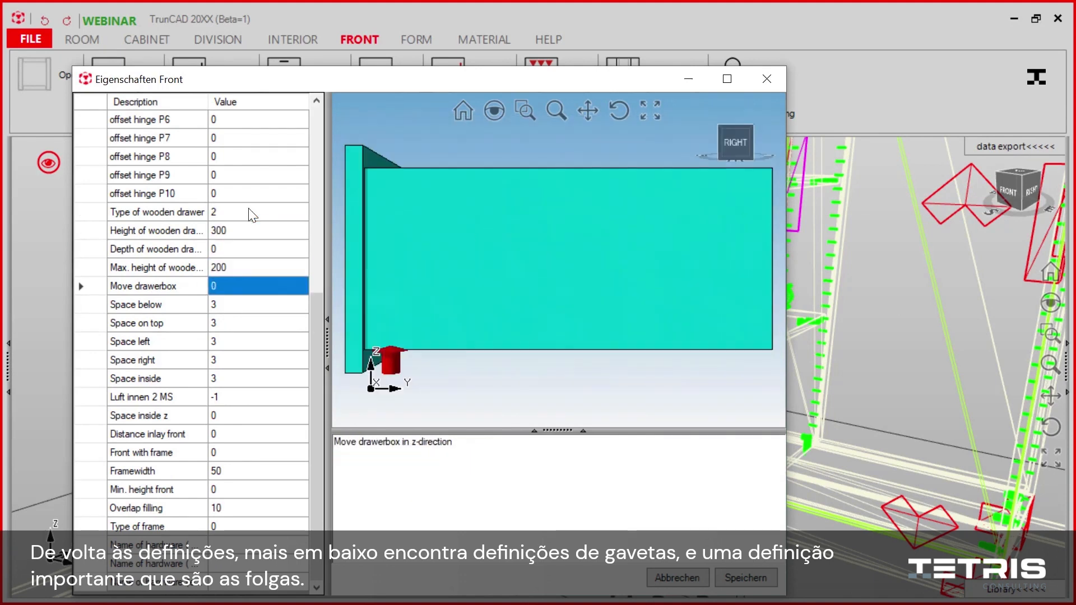
Step: Review the front gap settings below, on top, left, right and between fronts, and save the properties
key("Down")
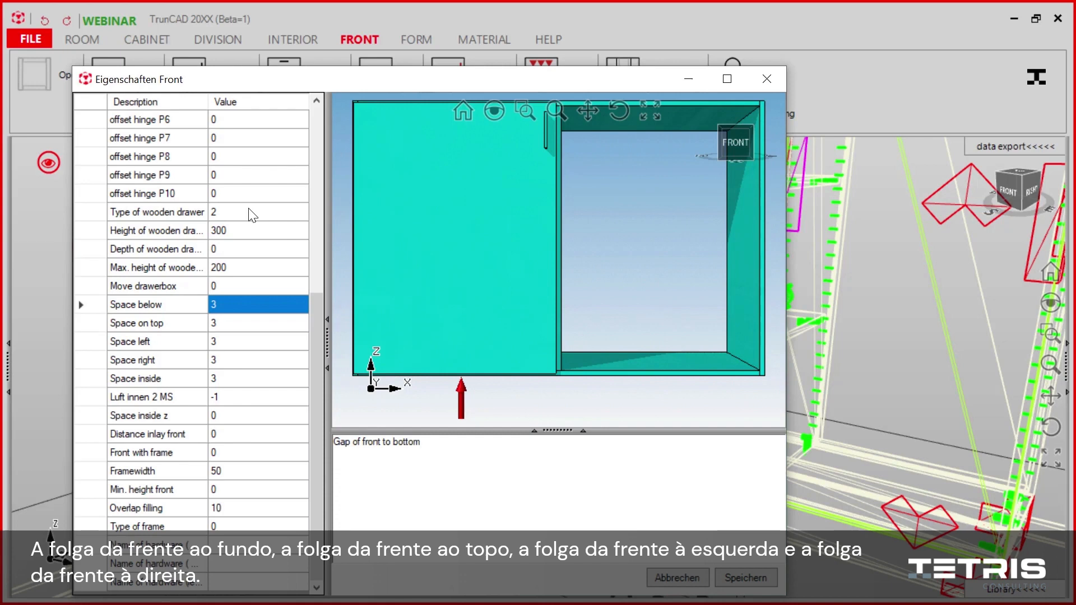
key("Down")
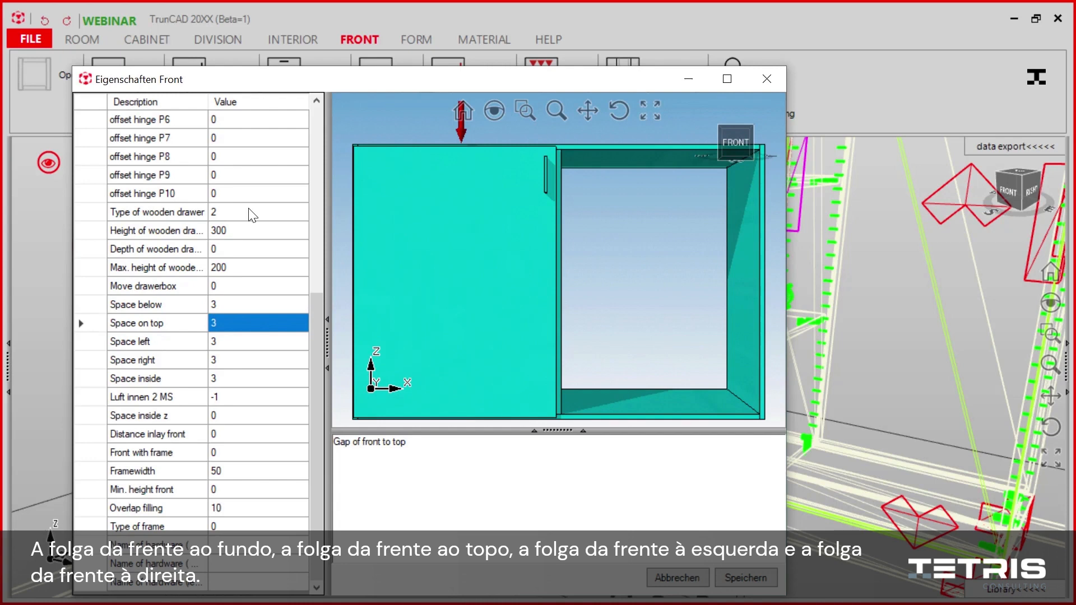
key("Down")
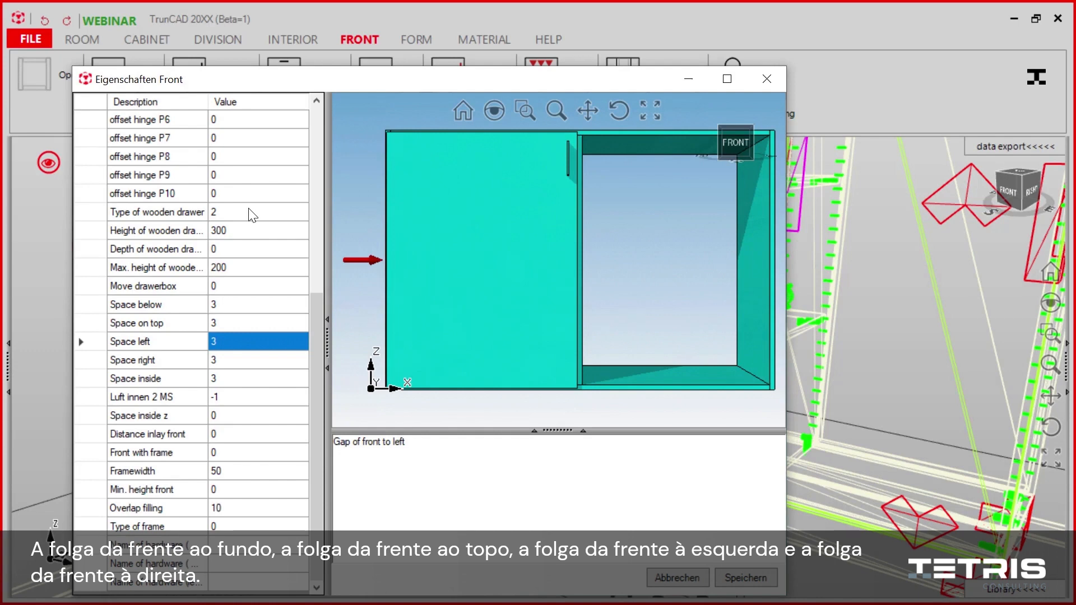
key("Down")
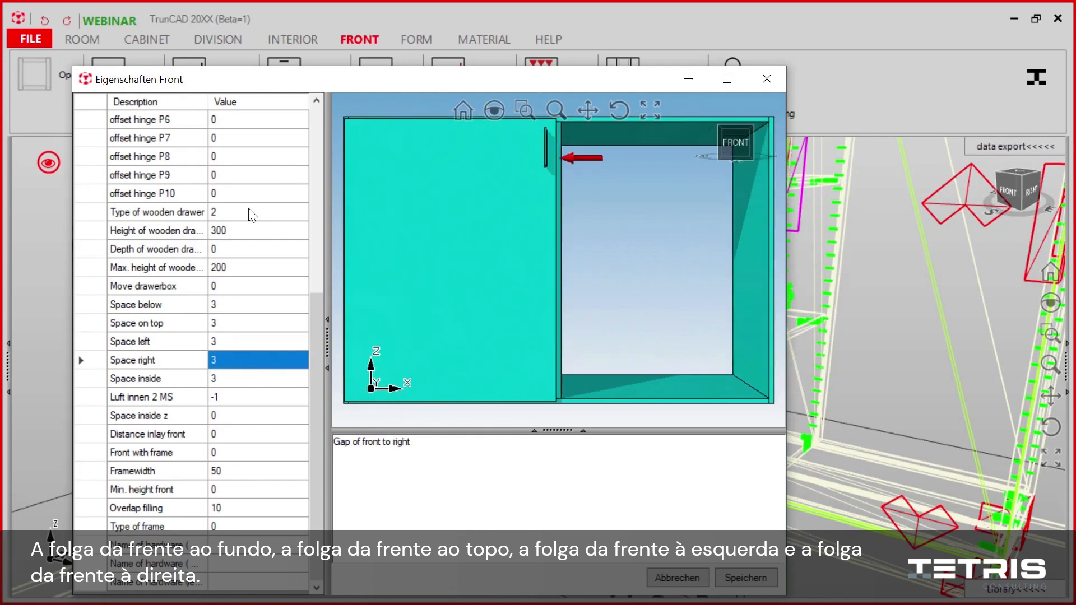
key("Down")
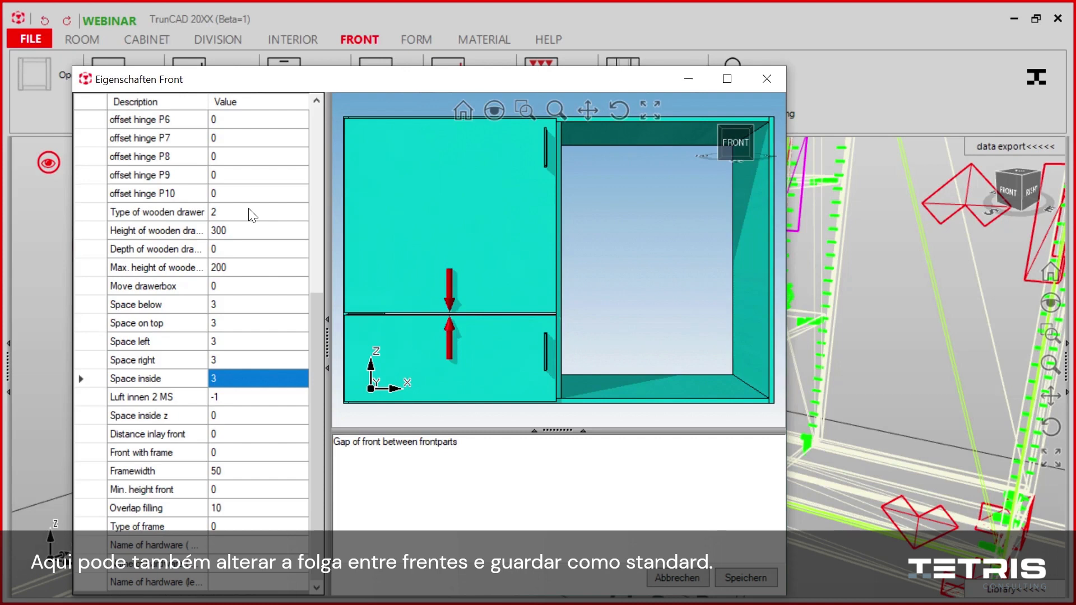
left_click(743, 576)
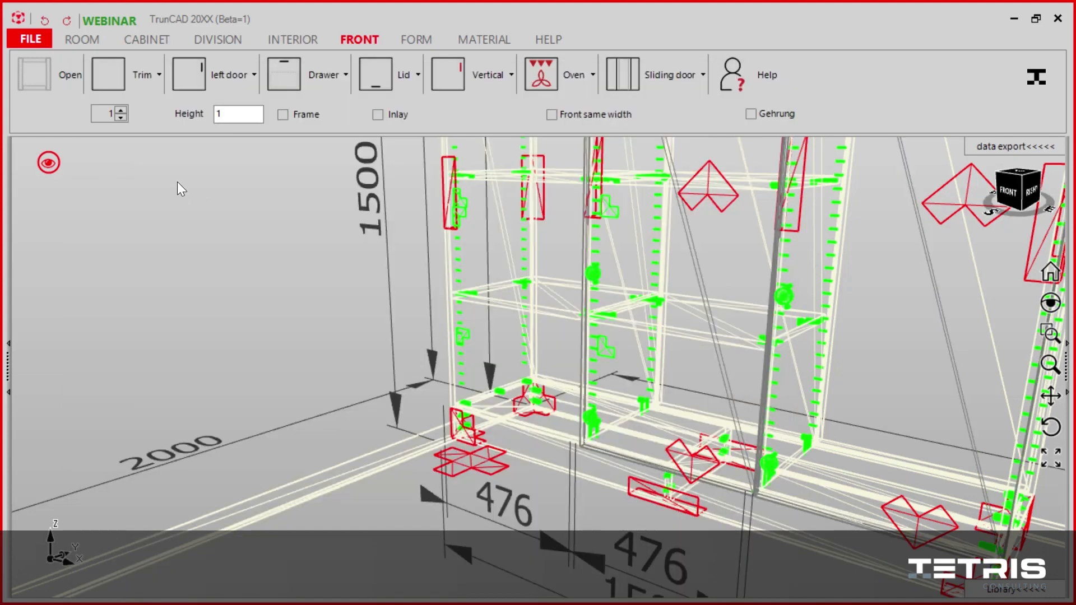
Step: Switch the cabinet to rendered display and reopen the right-hand door's front properties at the frame settings
left_click(49, 162)
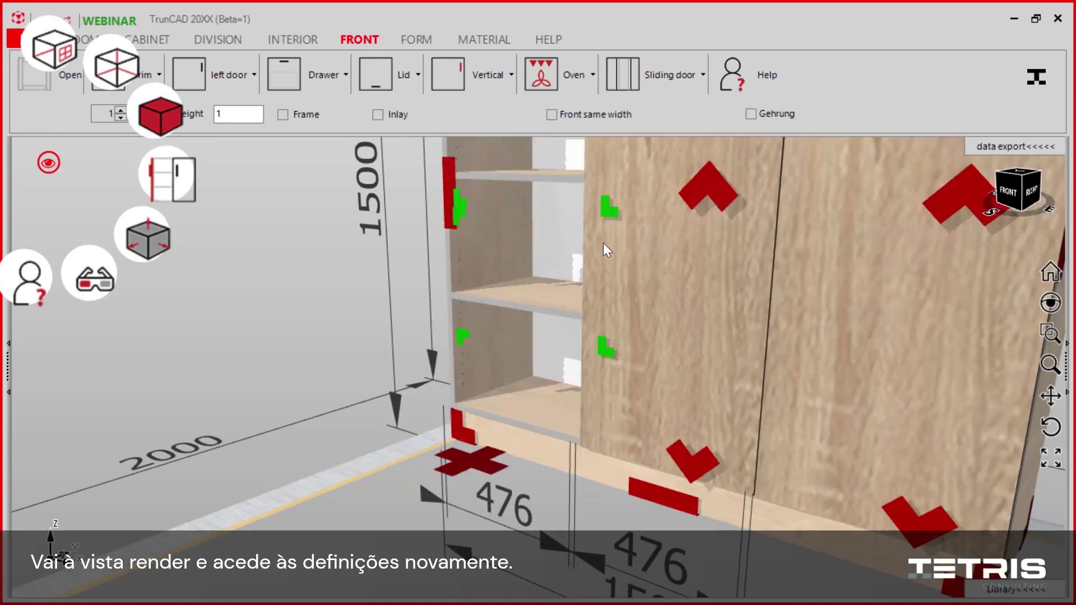
middle_click_drag(697, 269, 438, 338)
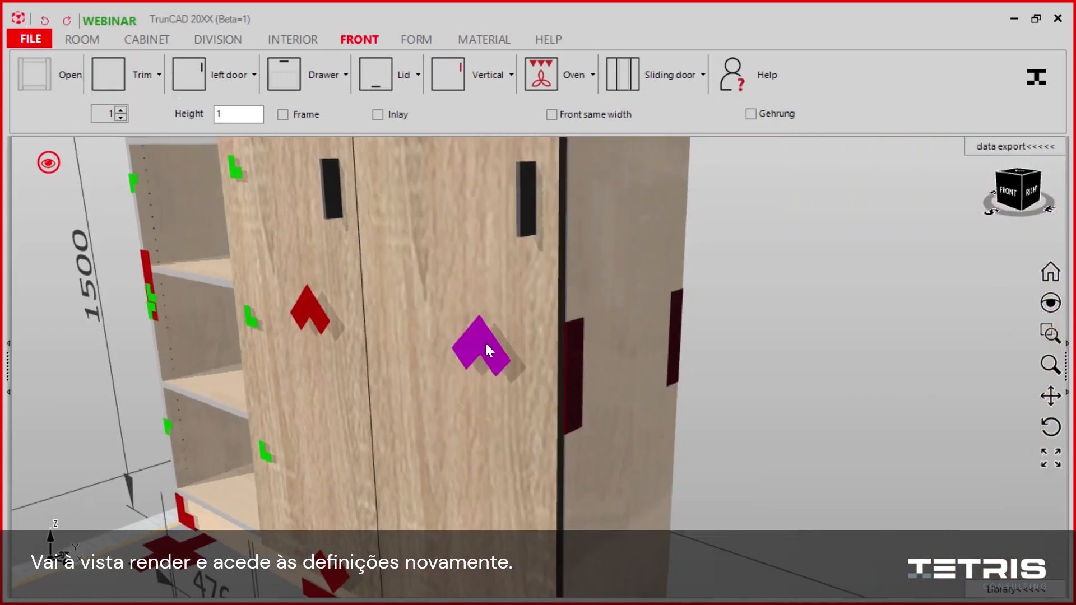
mouse_move(486, 342)
left_click(398, 358)
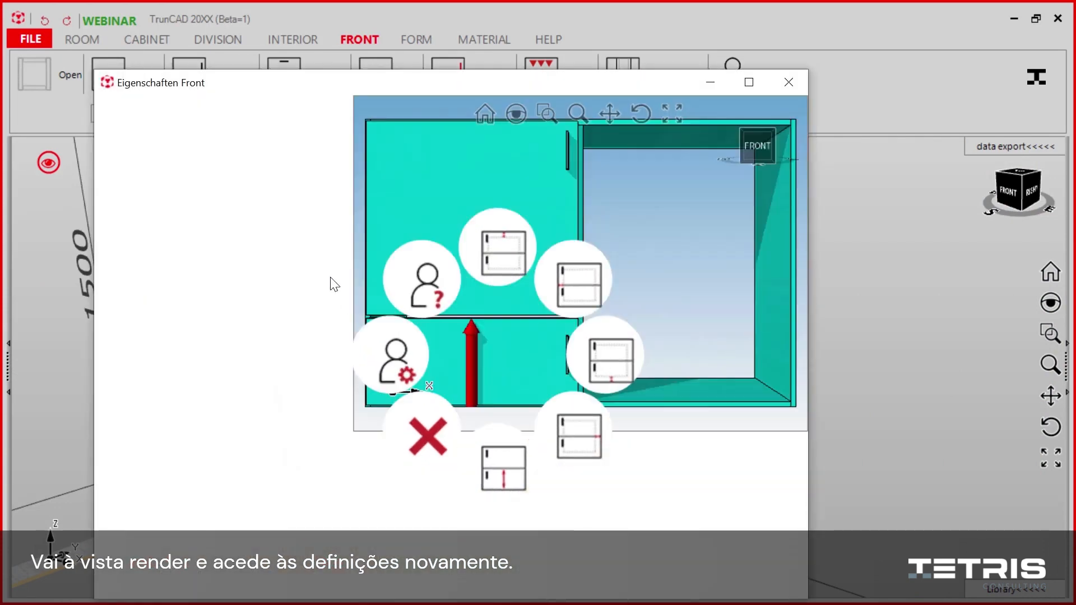
scroll(289, 285, "down", 3)
scroll(289, 285, "down", 3)
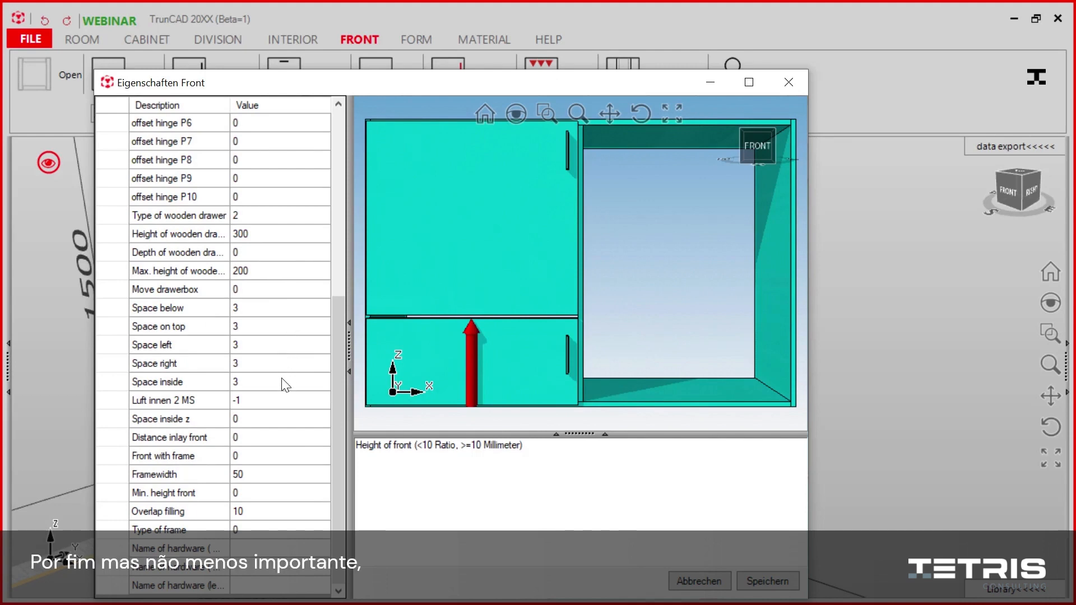
Step: Review the frame settings for frame width, minimum front height and overlap of the filling
left_click(274, 463)
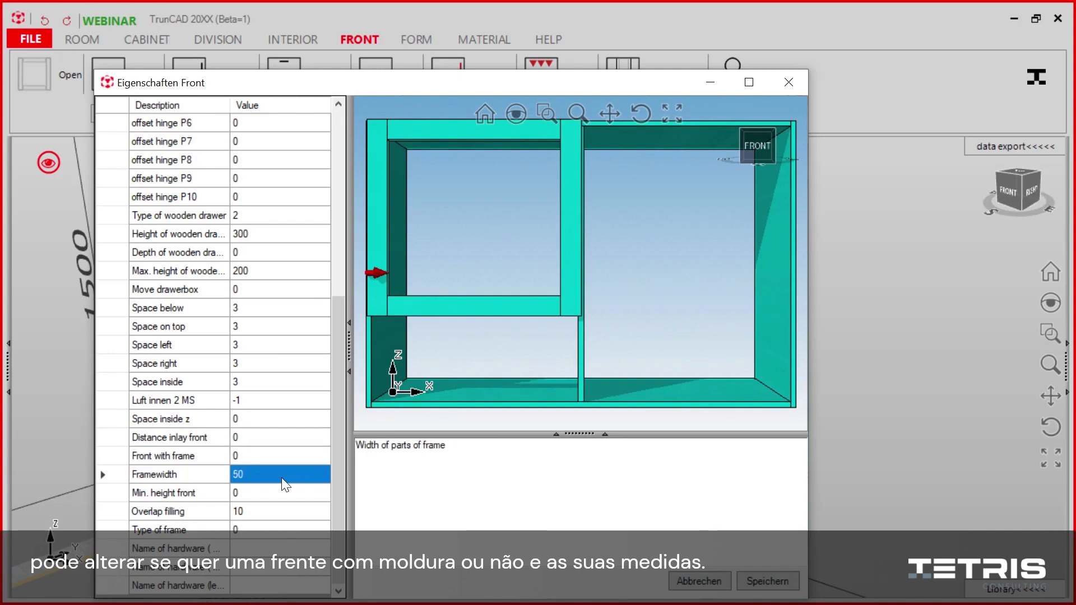
left_click(284, 481)
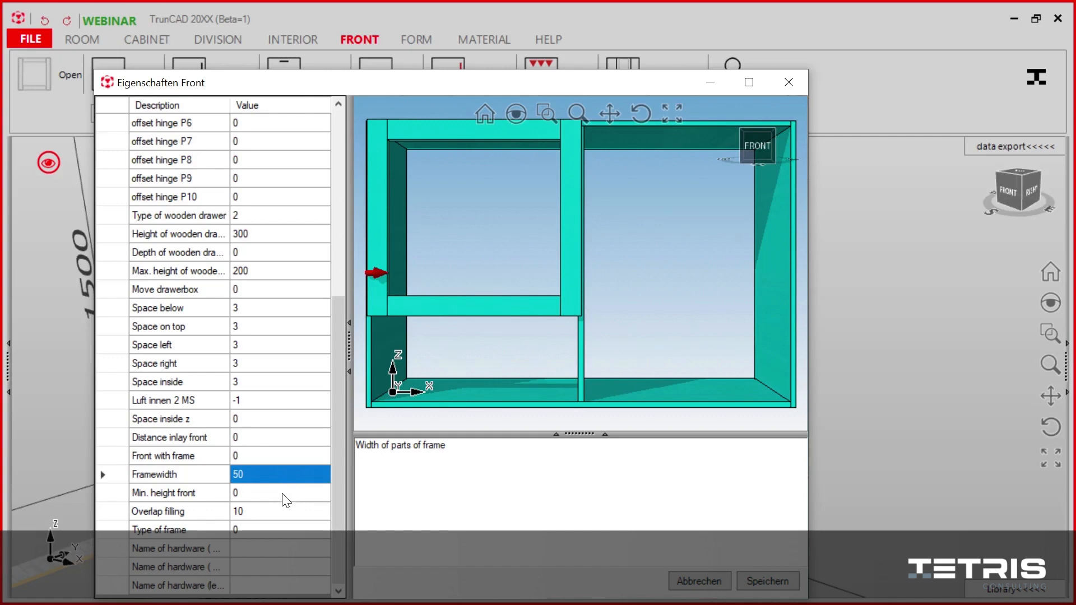
left_click(284, 495)
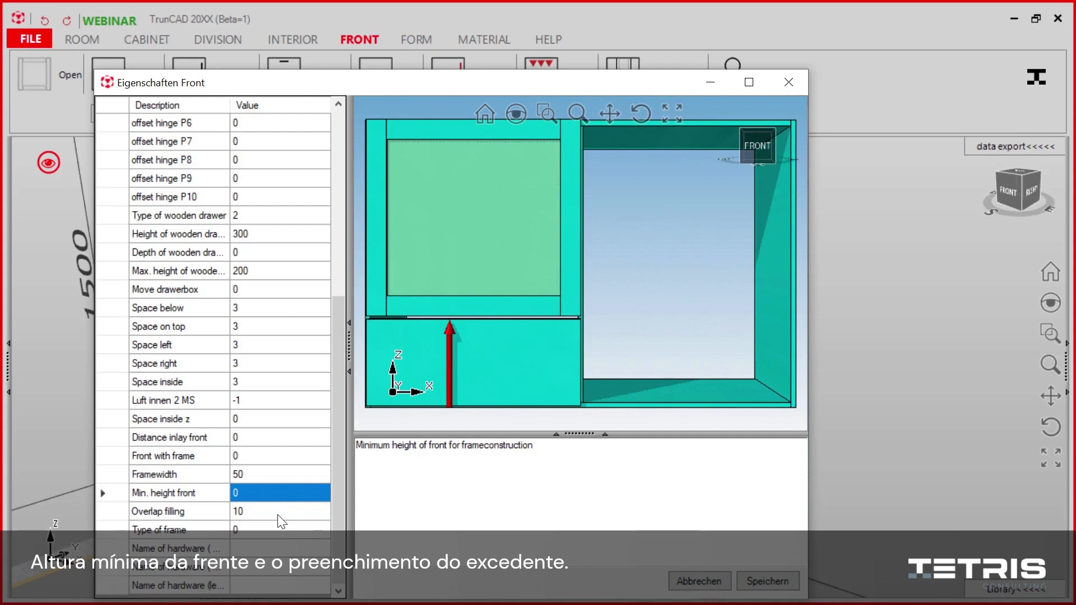
left_click(279, 513)
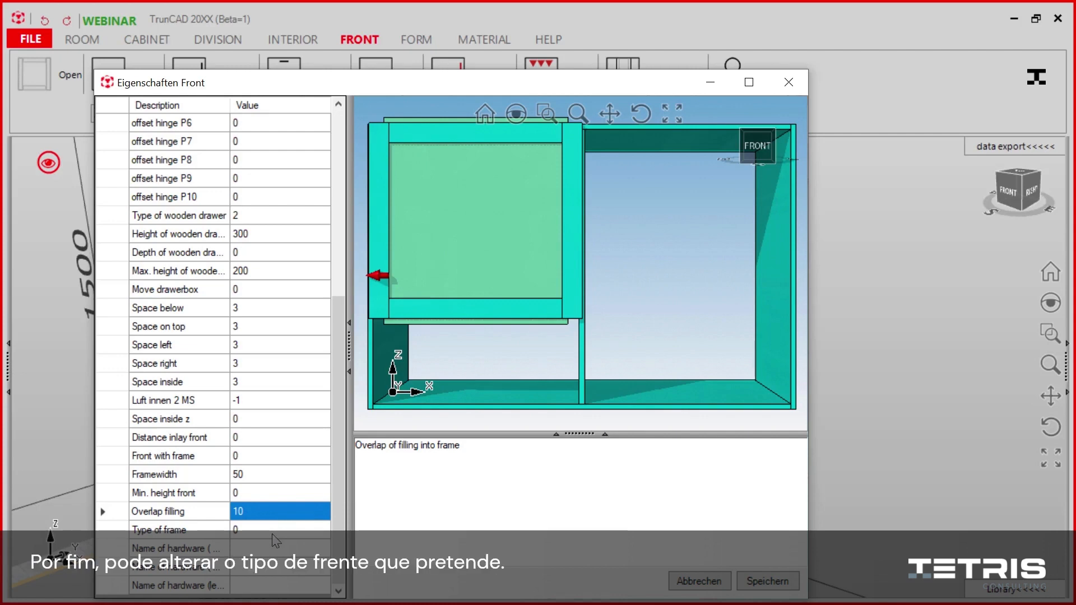
Step: Set the right-hand door's type of frame to 4 (Mitre) and front with frame to 1, and save
left_click(271, 534)
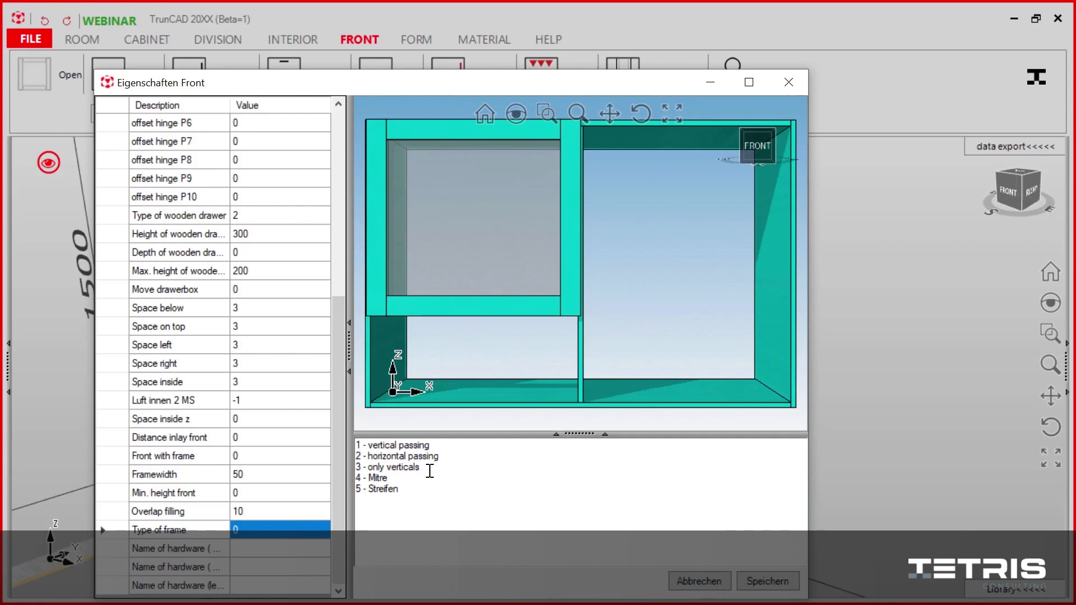
type("4")
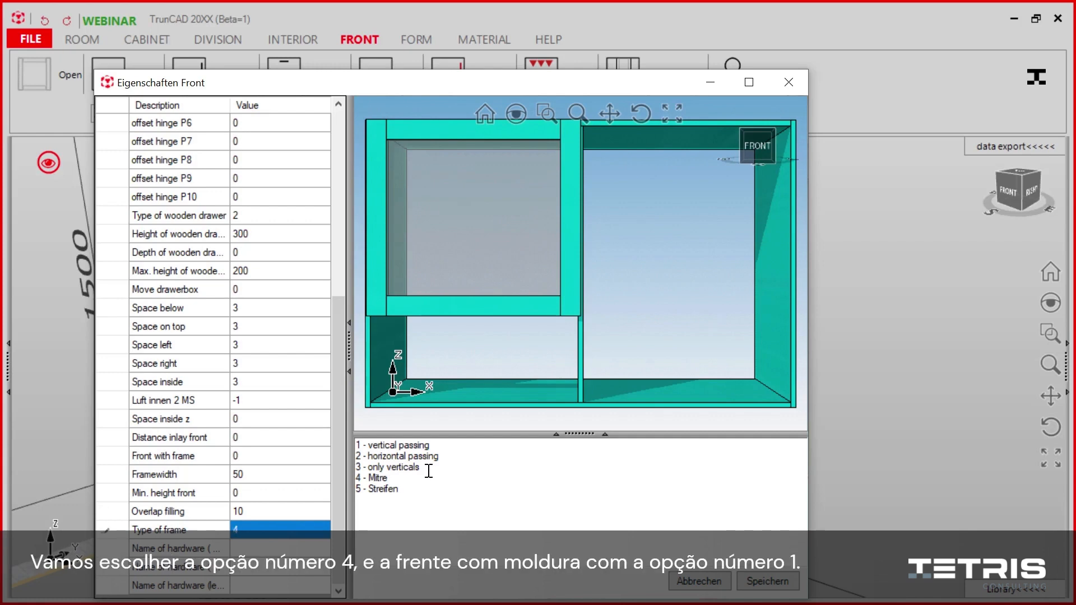
left_click(242, 456)
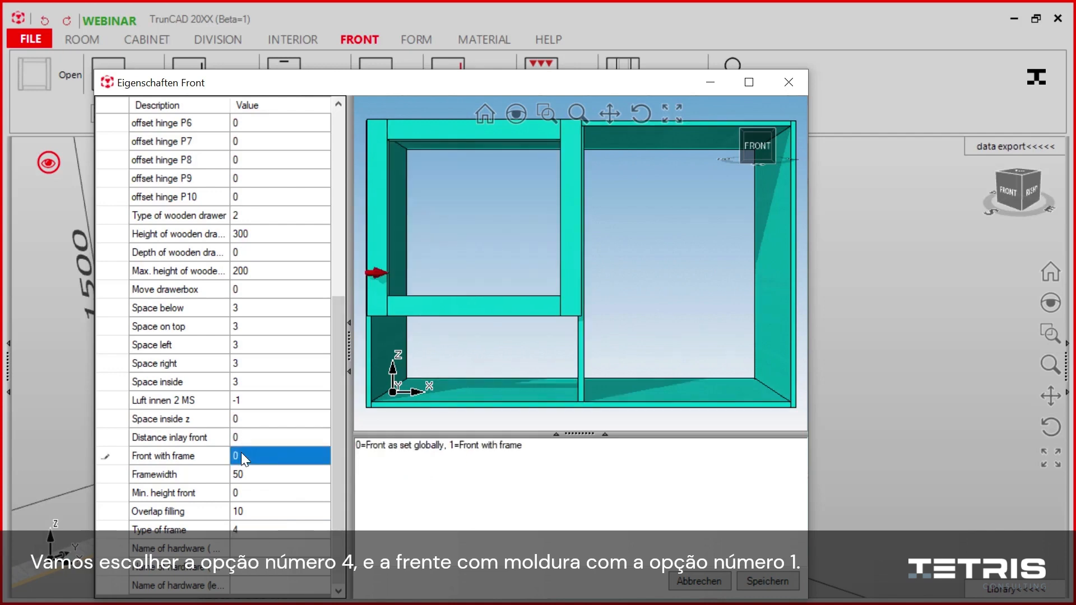
type("1")
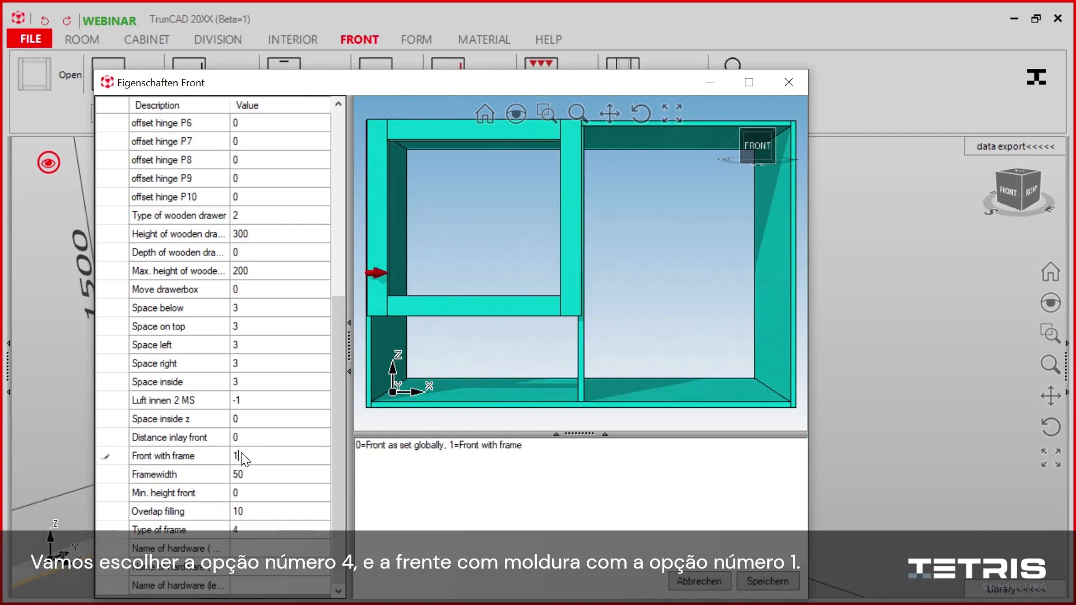
left_click(771, 575)
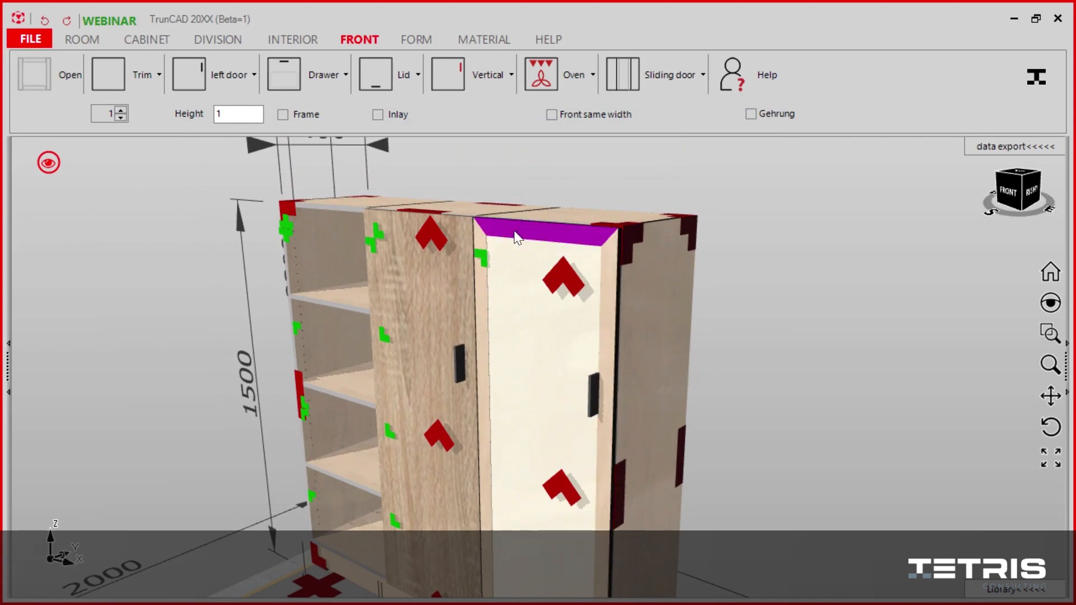
Step: Reopen the framed door's properties and widen the description column and property list to show the full hardware names
left_click(564, 274)
left_click(478, 291)
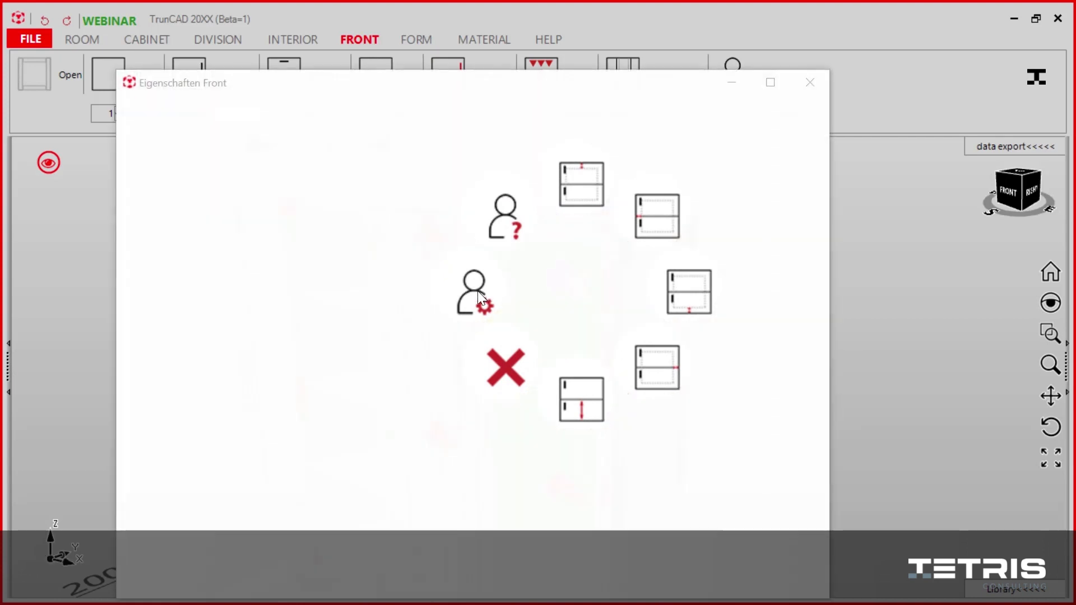
left_click_drag(426, 86, 412, 41)
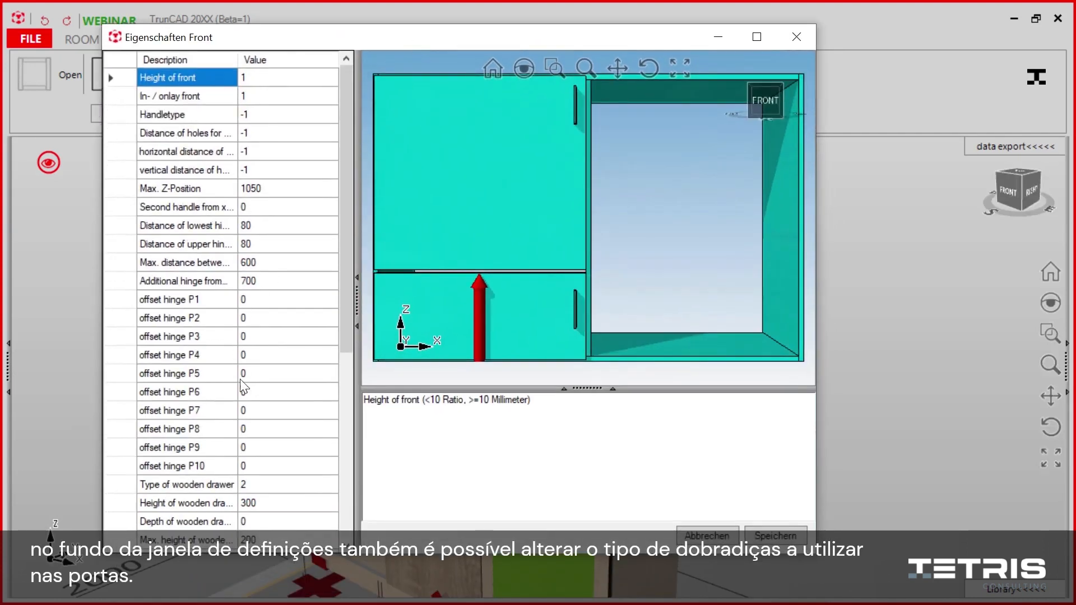
scroll(244, 463, "down", 4)
scroll(245, 466, "down", 2)
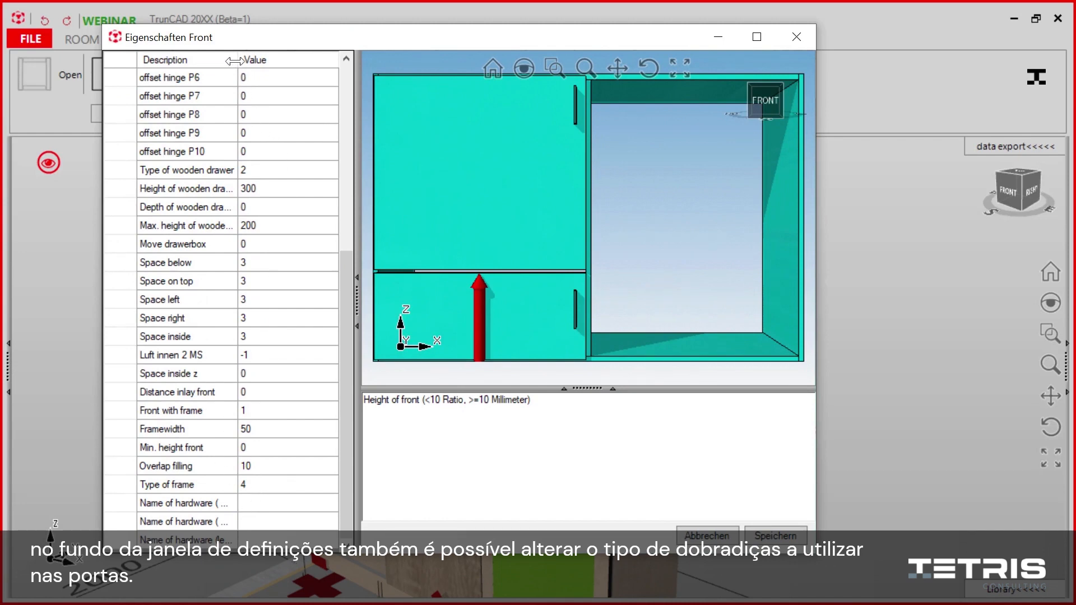
left_click_drag(238, 59, 287, 58)
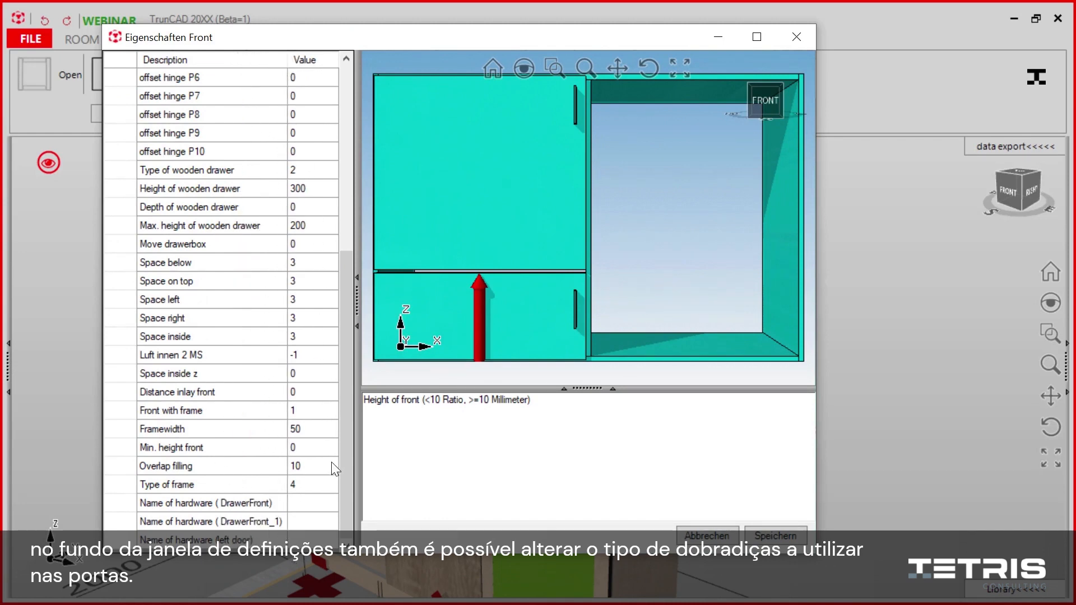
left_click_drag(357, 481, 374, 482)
Step: Review the drawer front hardware options, choose Blum CLIP top INSERTA, 120° as the left door hardware, and save
left_click(321, 503)
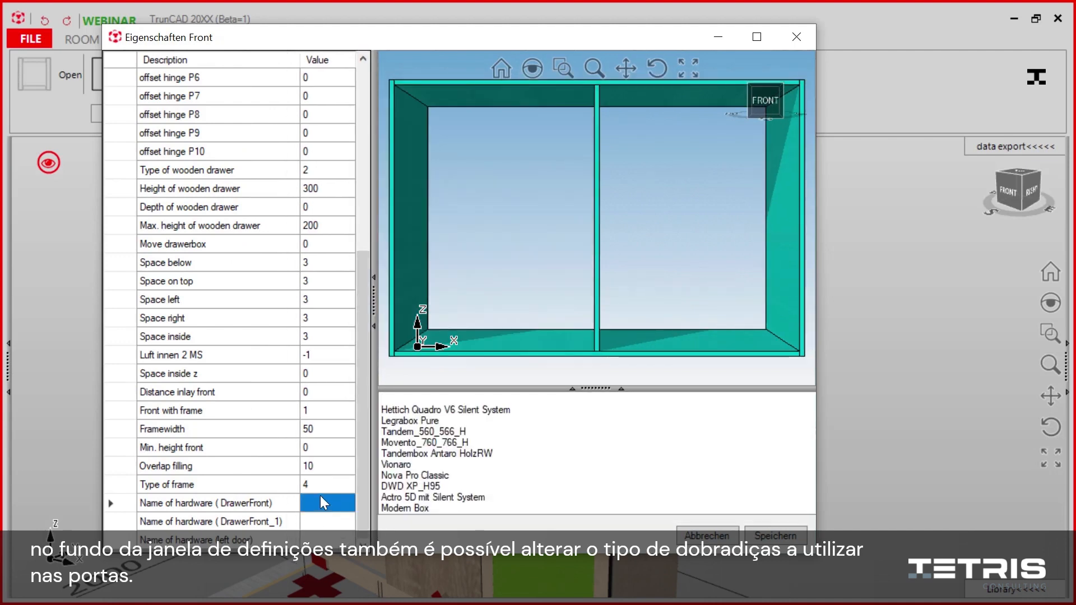
key("Down")
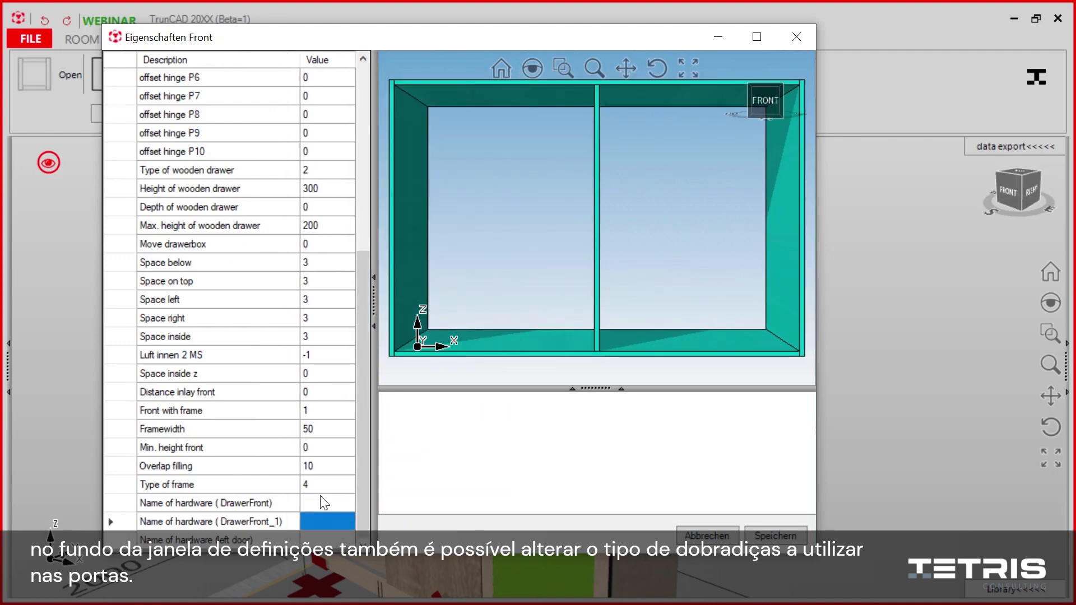
key("Down")
left_click(461, 425)
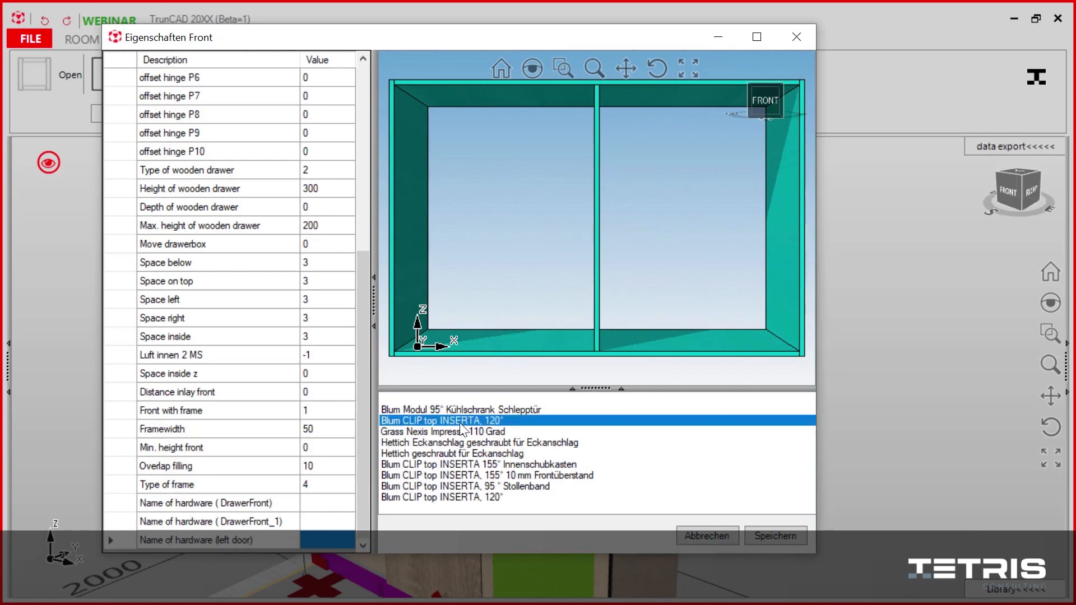
left_click(763, 537)
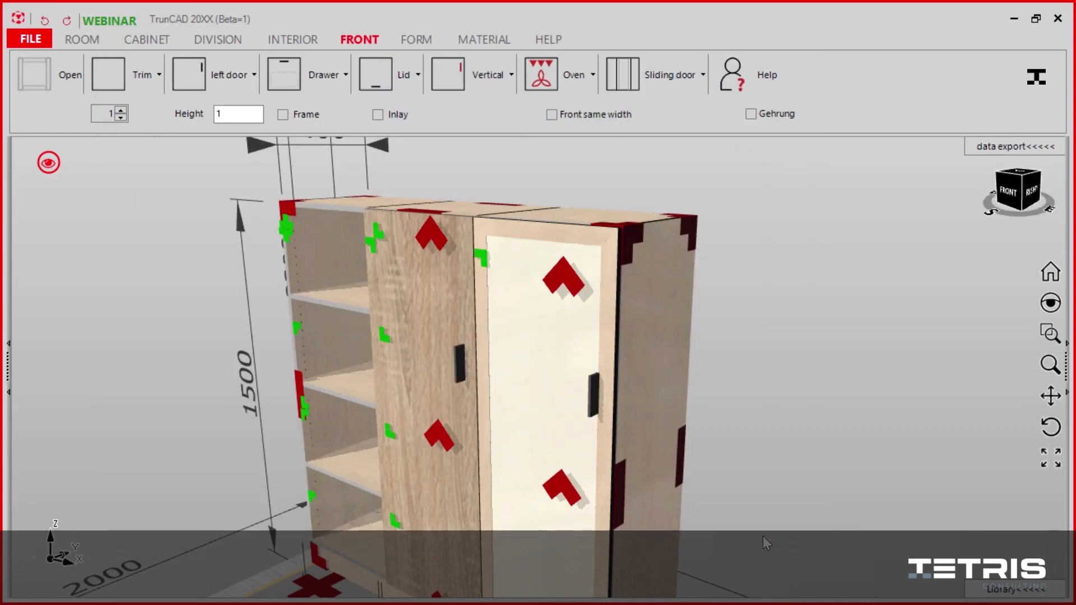